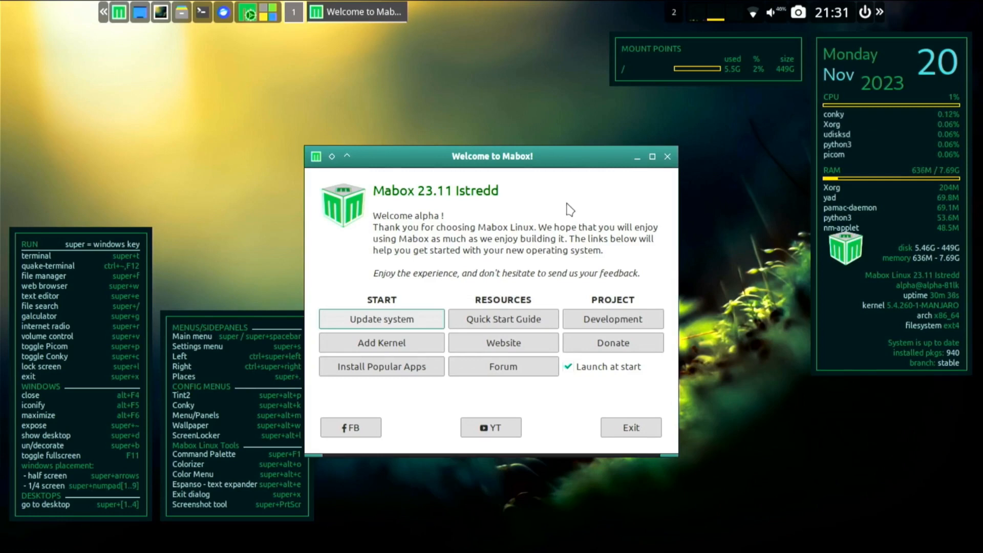
- Minimise the welcome window to view the desktop's main application menu, and restore the welcome window
{"action": "left_click", "coordinate": [637, 156]}
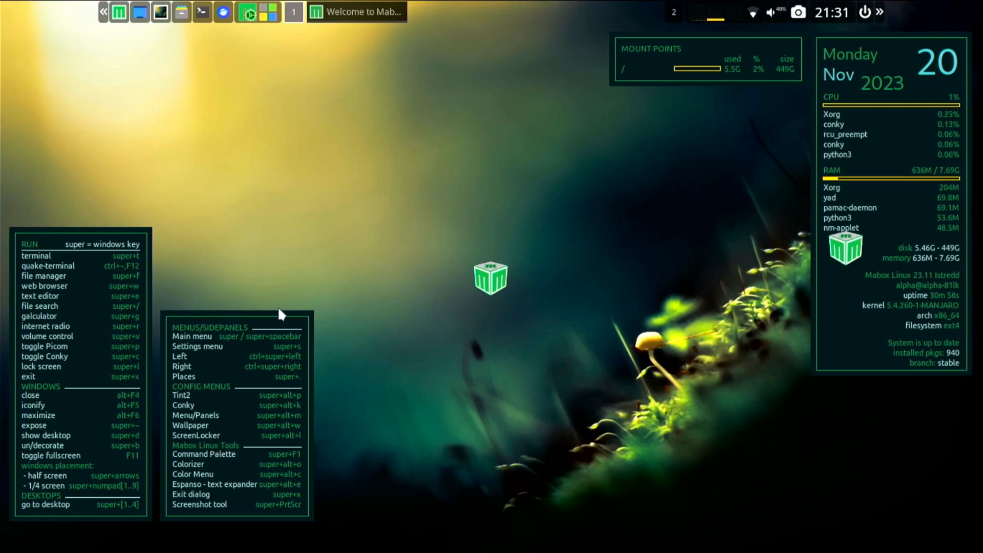
{"action": "left_click", "coordinate": [120, 16]}
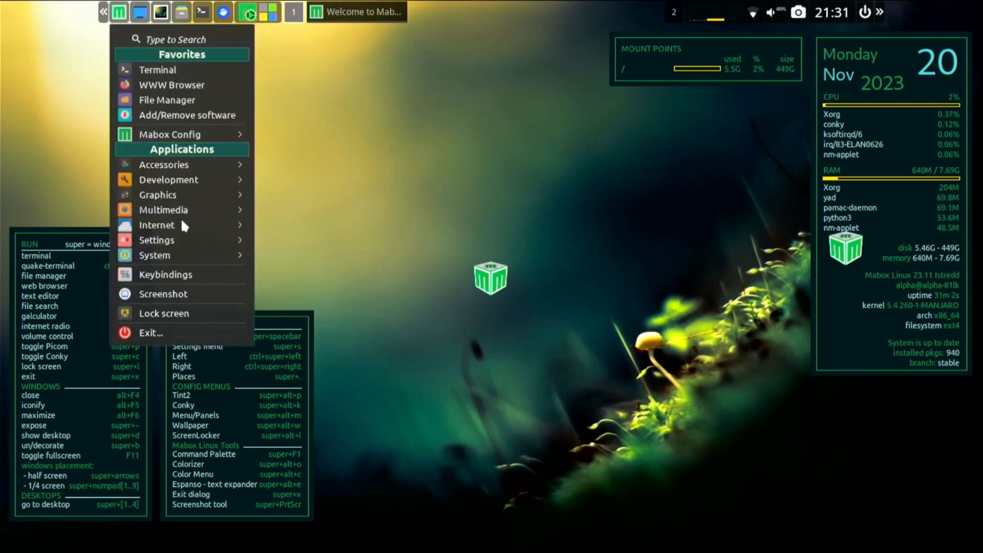
{"action": "left_click", "coordinate": [348, 105]}
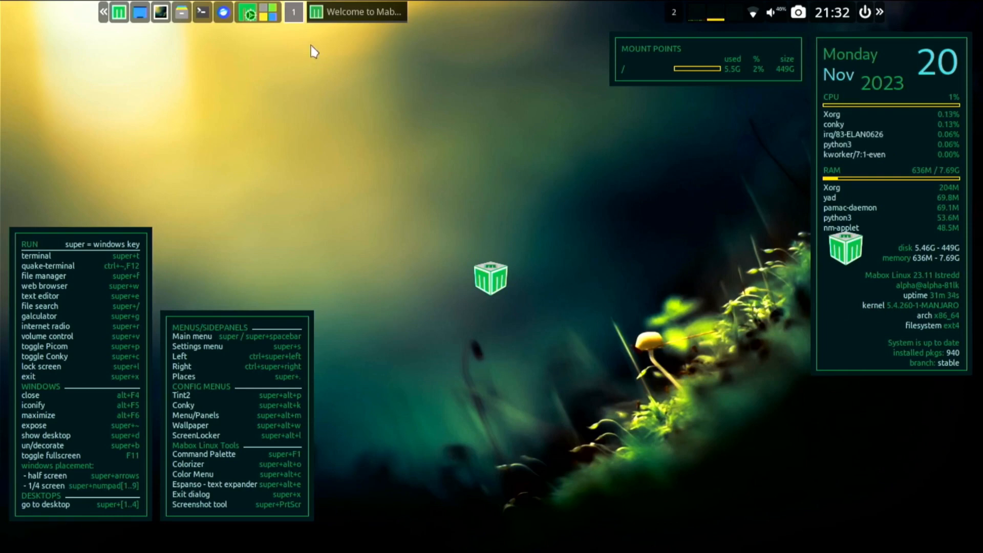
{"action": "left_click", "coordinate": [350, 24]}
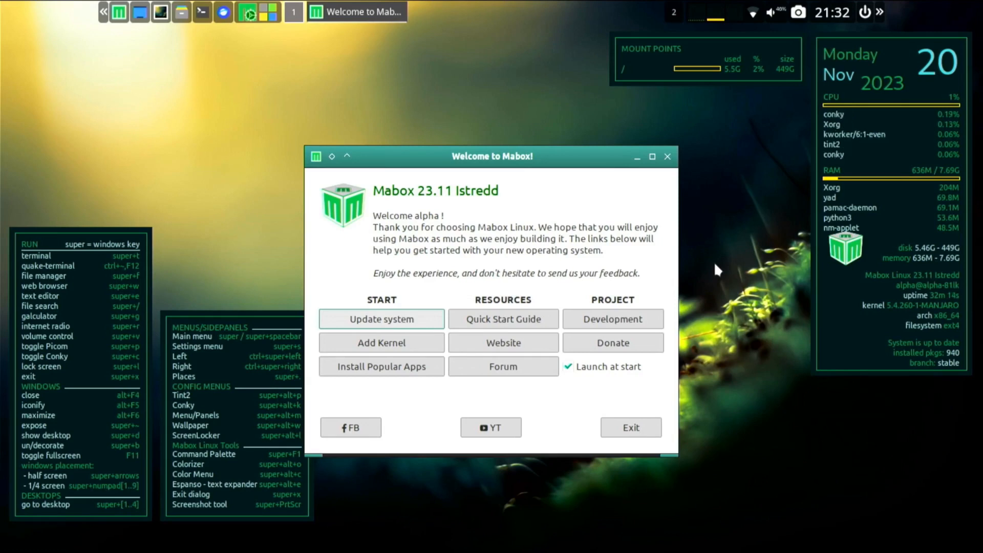
- Open the Add Kernel tool from the welcome window, review the available and installed Linux kernels, and quit it
{"action": "left_click", "coordinate": [415, 347]}
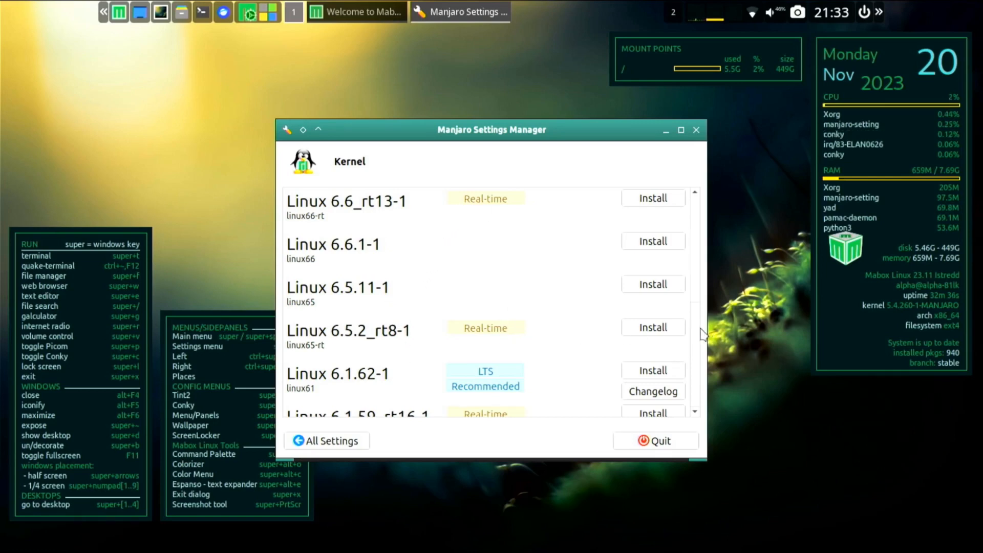
{"action": "scroll", "coordinate": [698, 332], "scroll_direction": "down", "scroll_amount": 5}
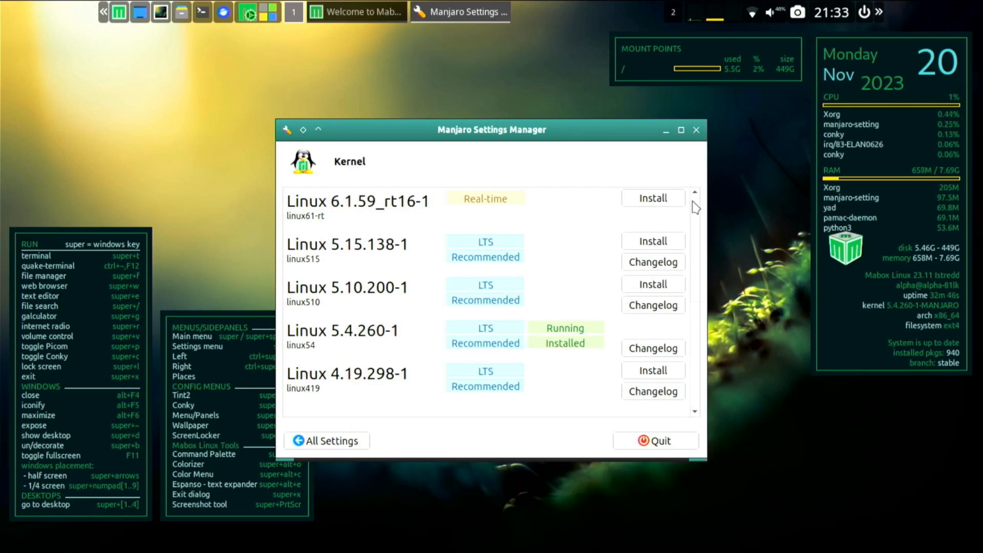
{"action": "scroll", "coordinate": [696, 199], "scroll_direction": "up", "scroll_amount": 5}
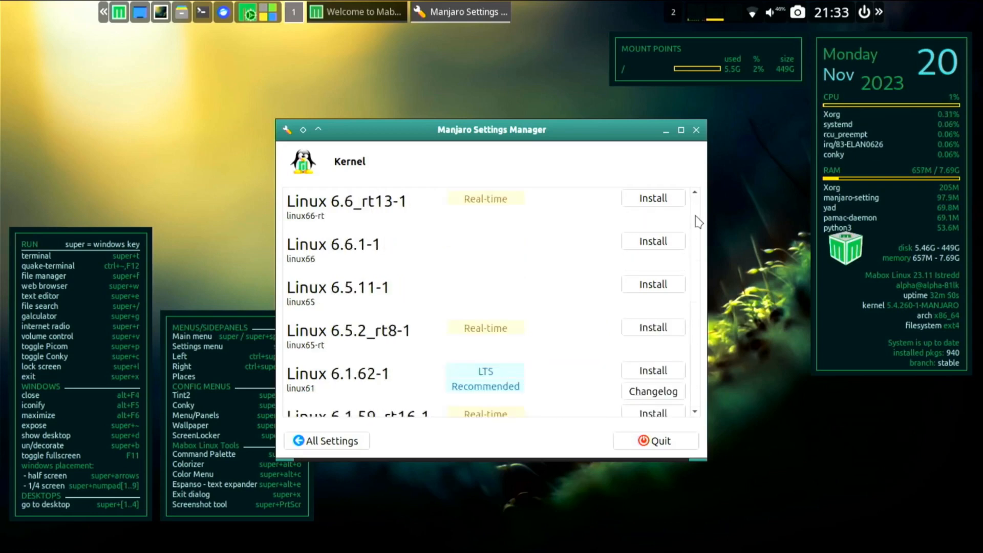
{"action": "scroll", "coordinate": [700, 318], "scroll_direction": "down", "scroll_amount": 5}
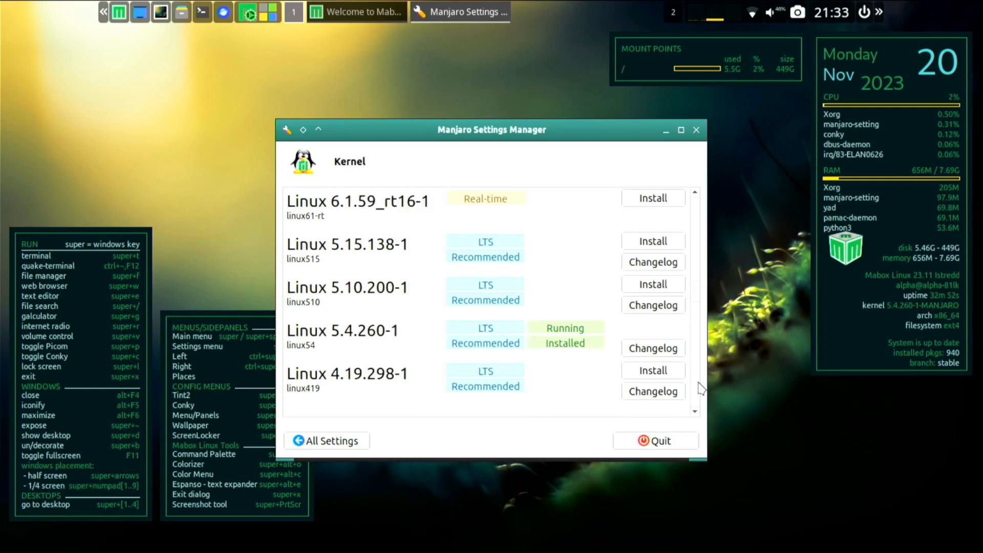
{"action": "scroll", "coordinate": [701, 270], "scroll_direction": "up", "scroll_amount": 5}
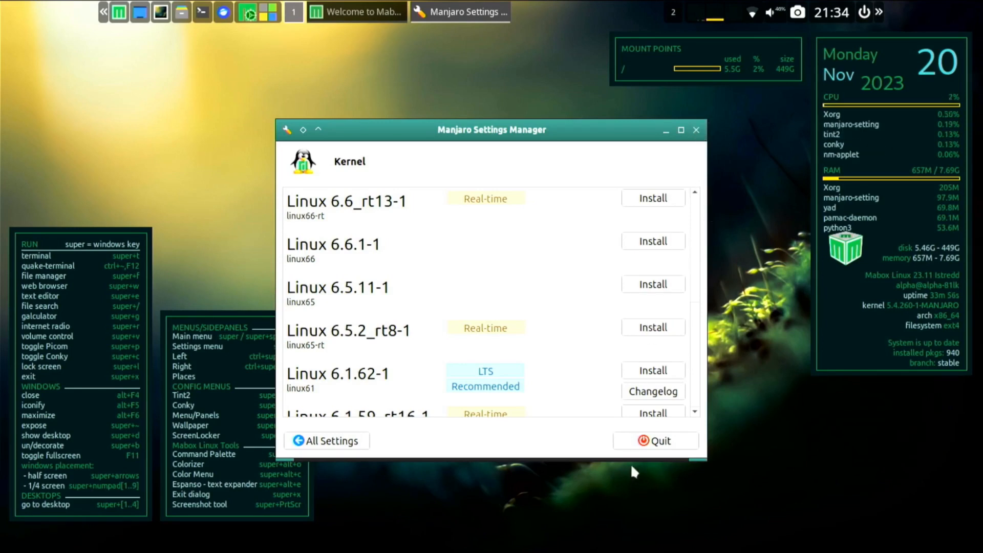
{"action": "left_click", "coordinate": [647, 442]}
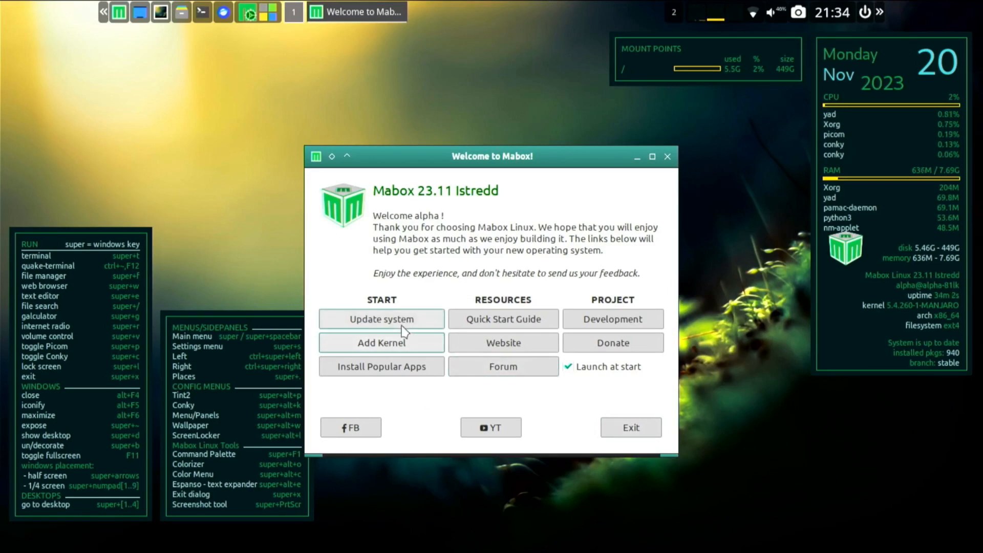
- Open Install Popular Apps and examine the applications offered under Browsers, E-mail and Office Suites
{"action": "left_click", "coordinate": [407, 376]}
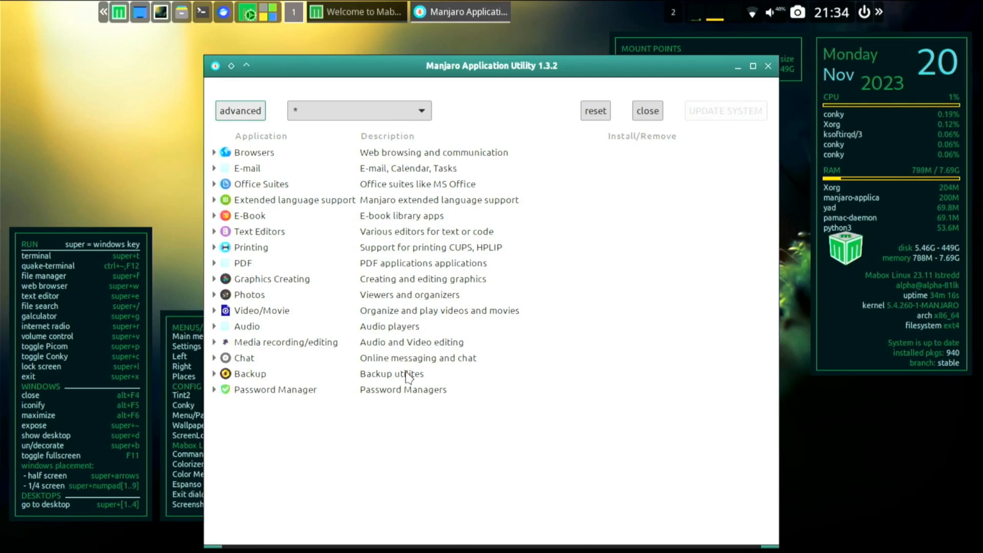
{"action": "double_click", "coordinate": [220, 156]}
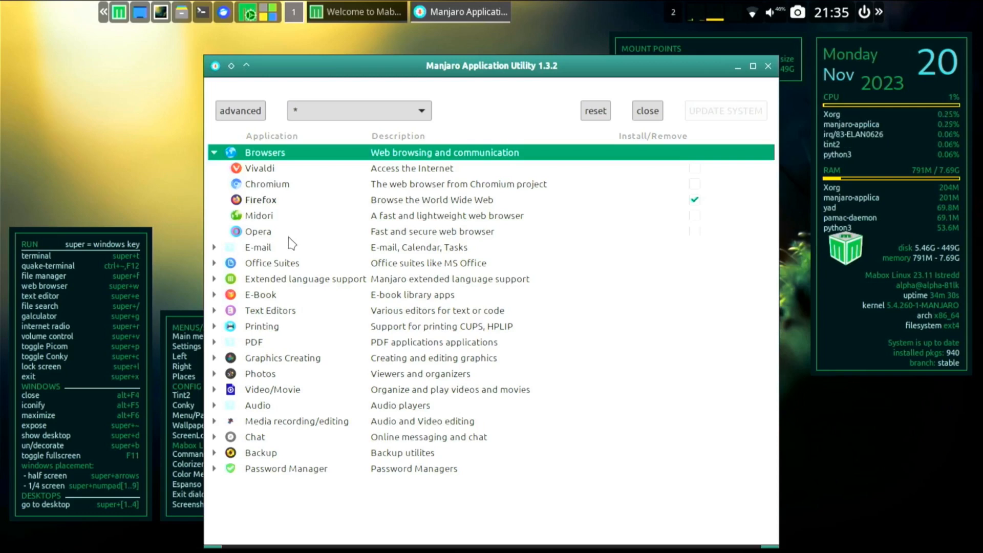
{"action": "left_click", "coordinate": [215, 247]}
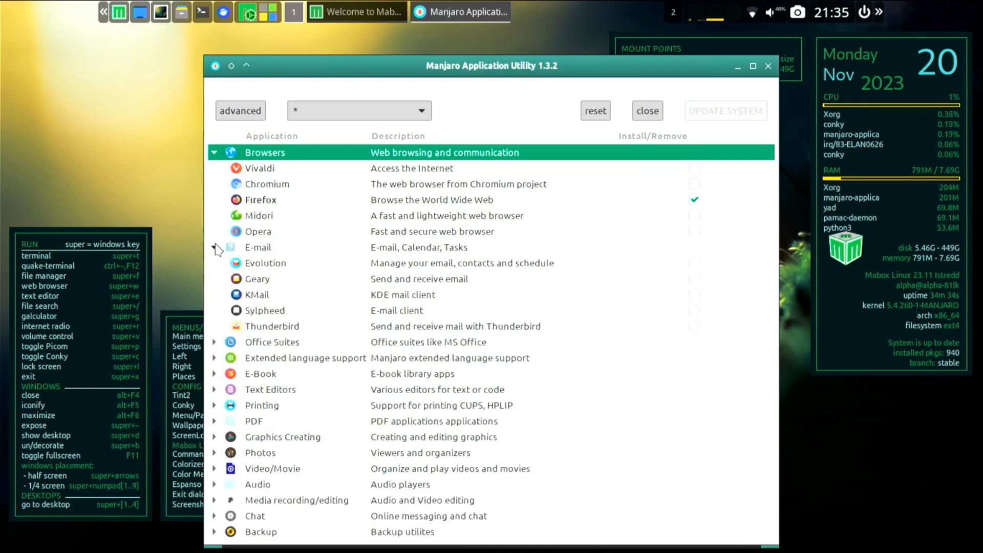
{"action": "left_click", "coordinate": [214, 343]}
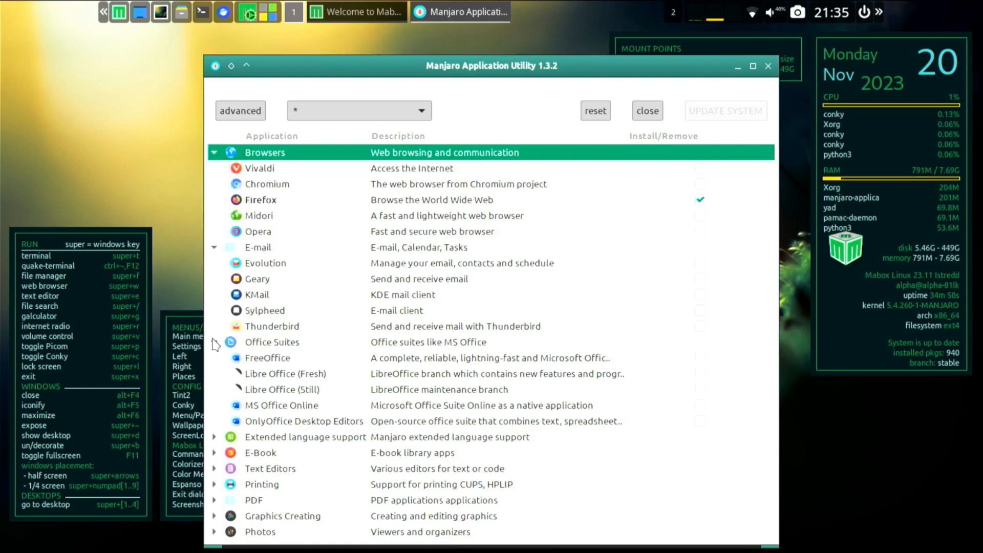
{"action": "left_click", "coordinate": [215, 343]}
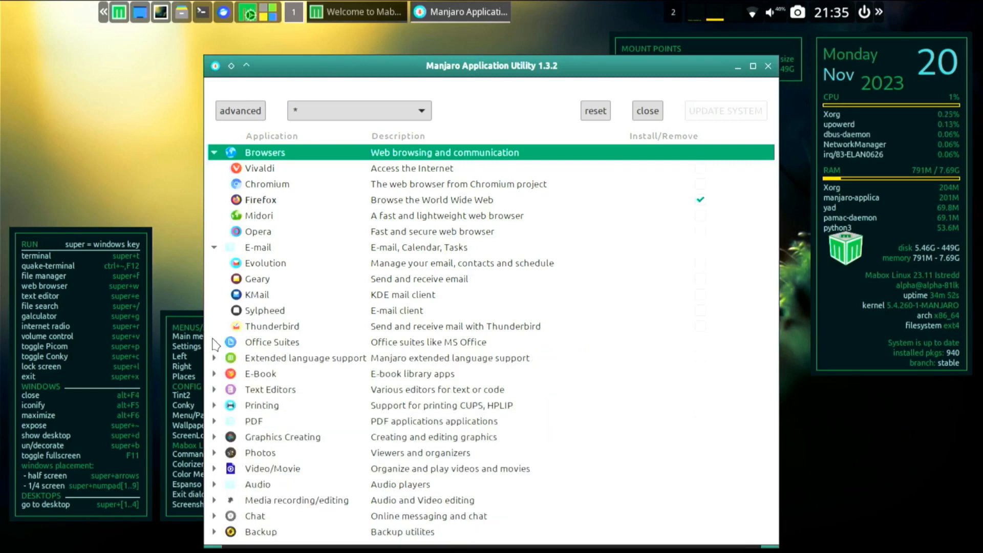
{"action": "left_click", "coordinate": [215, 248]}
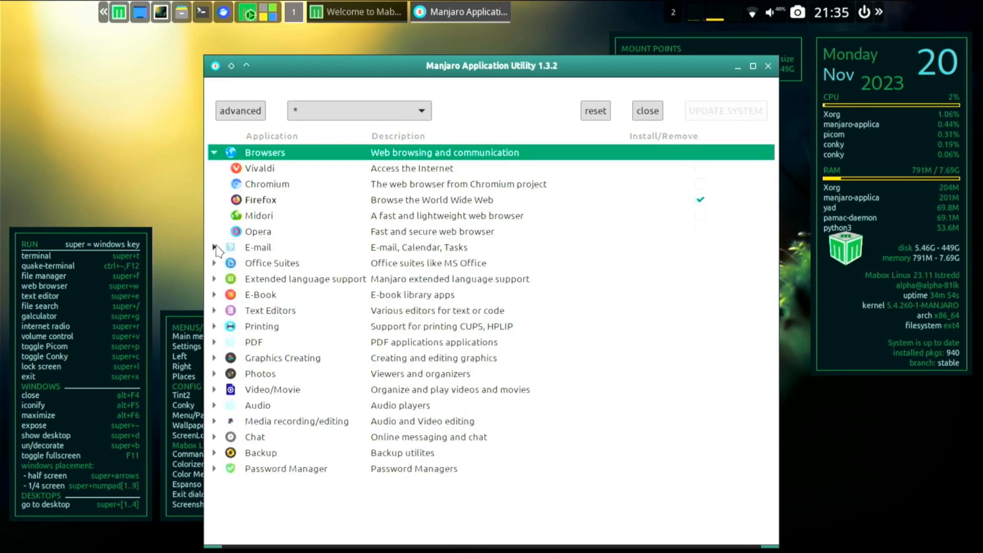
{"action": "left_click", "coordinate": [215, 152]}
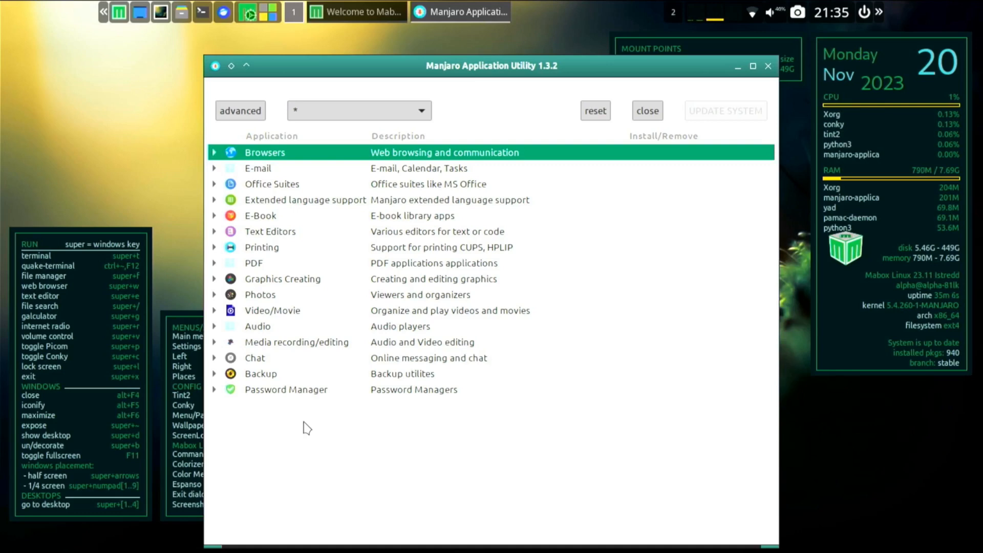
- Check the category filter choices and the advanced application categories, and close the Manjaro Application Utility
{"action": "left_click", "coordinate": [421, 114]}
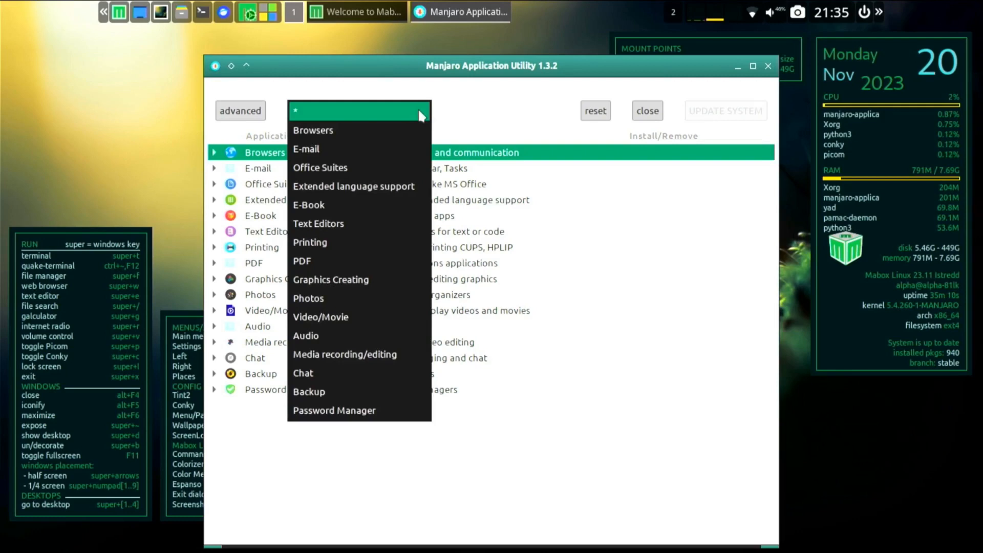
{"action": "left_click", "coordinate": [422, 114]}
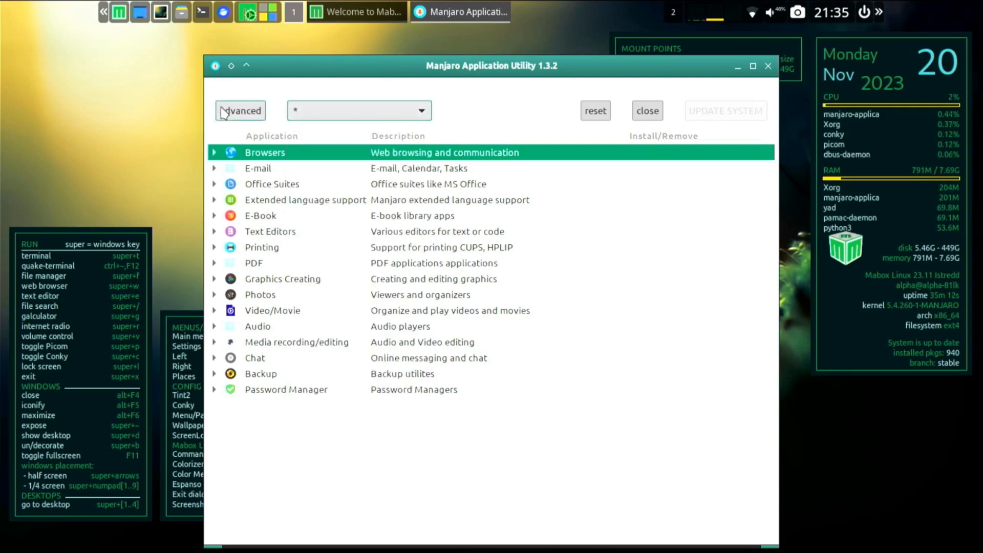
{"action": "left_click", "coordinate": [224, 113]}
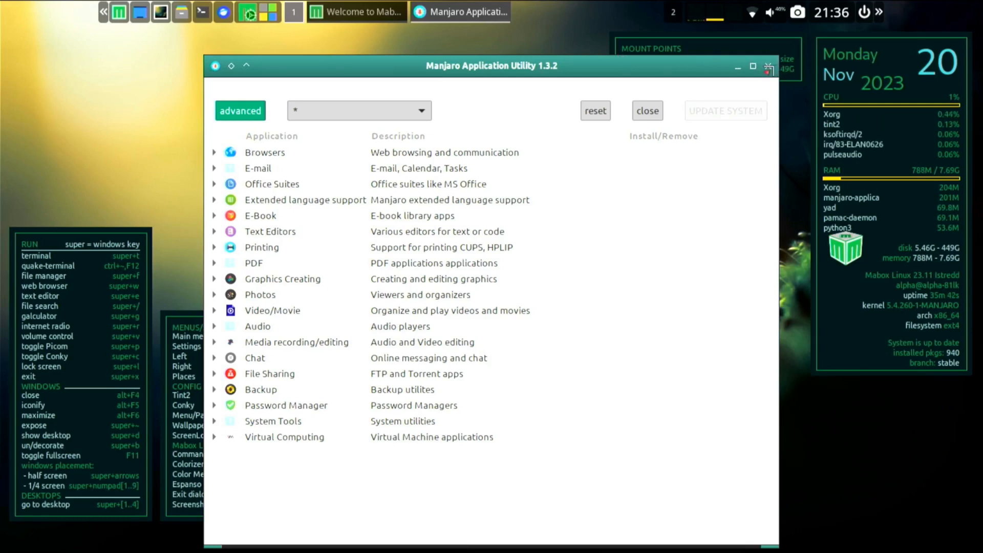
{"action": "left_click", "coordinate": [768, 67]}
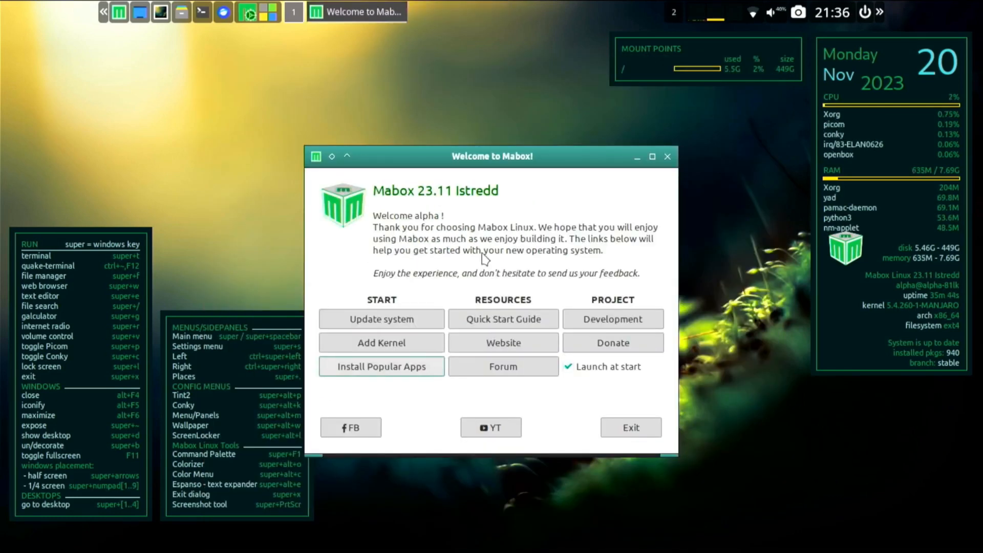
- Launch Update system, show the browsable packages, and open the package manager's Preferences by authenticating with the account password
{"action": "left_click", "coordinate": [408, 319]}
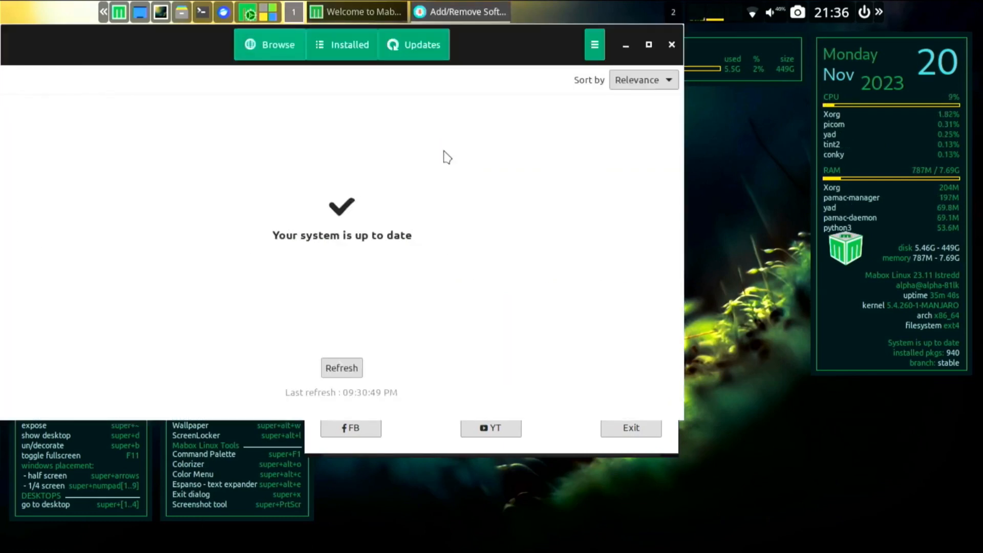
{"action": "left_click", "coordinate": [277, 55]}
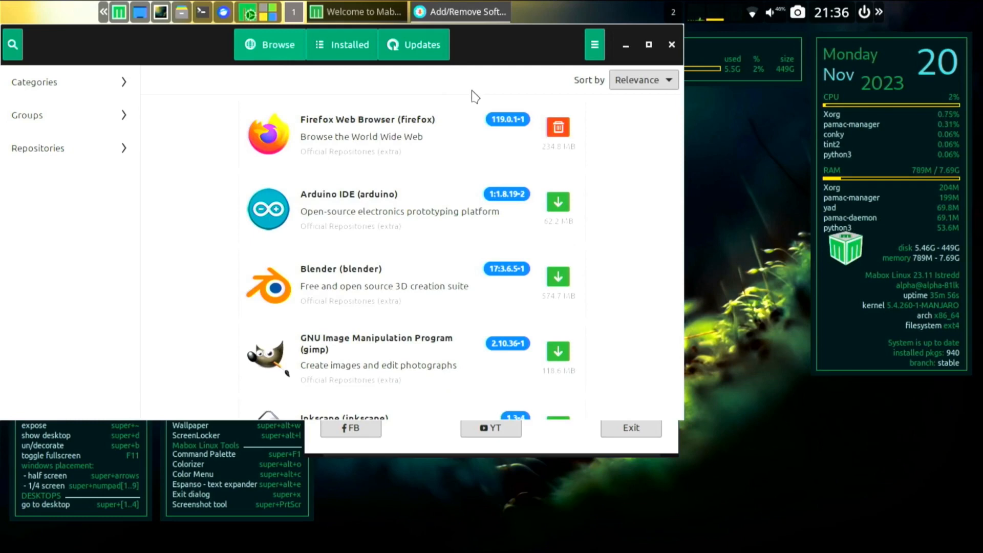
{"action": "left_click", "coordinate": [589, 57]}
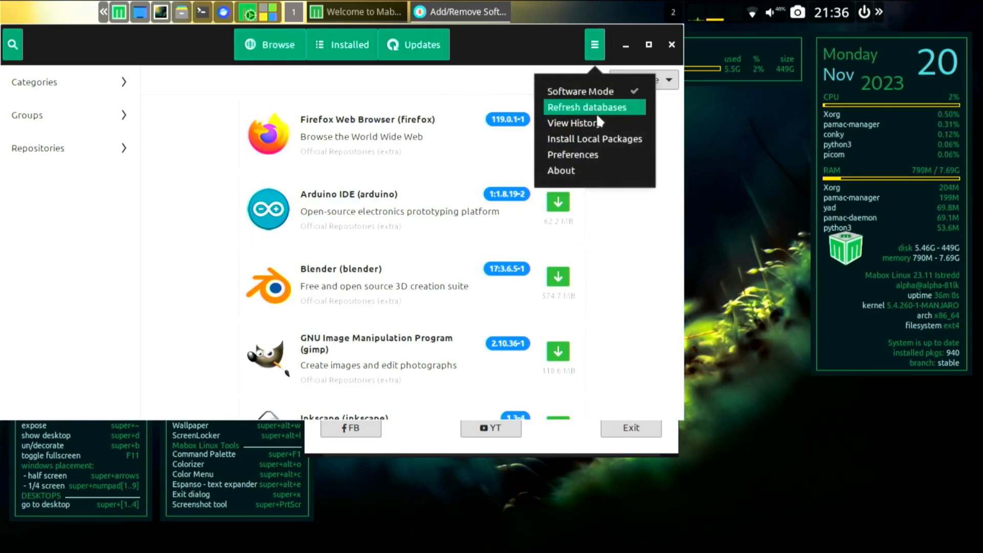
{"action": "left_click", "coordinate": [597, 160]}
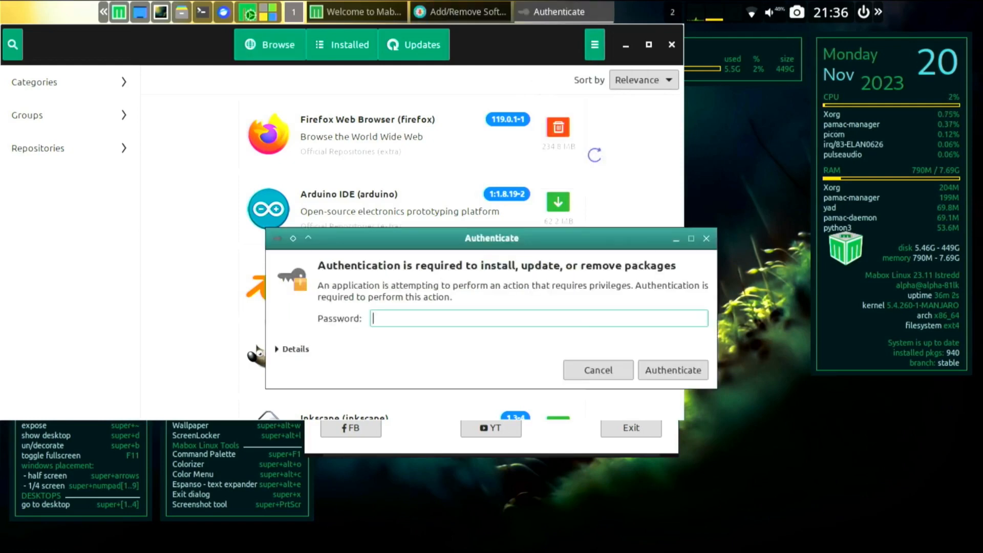
{"action": "type", "text": "•••"}
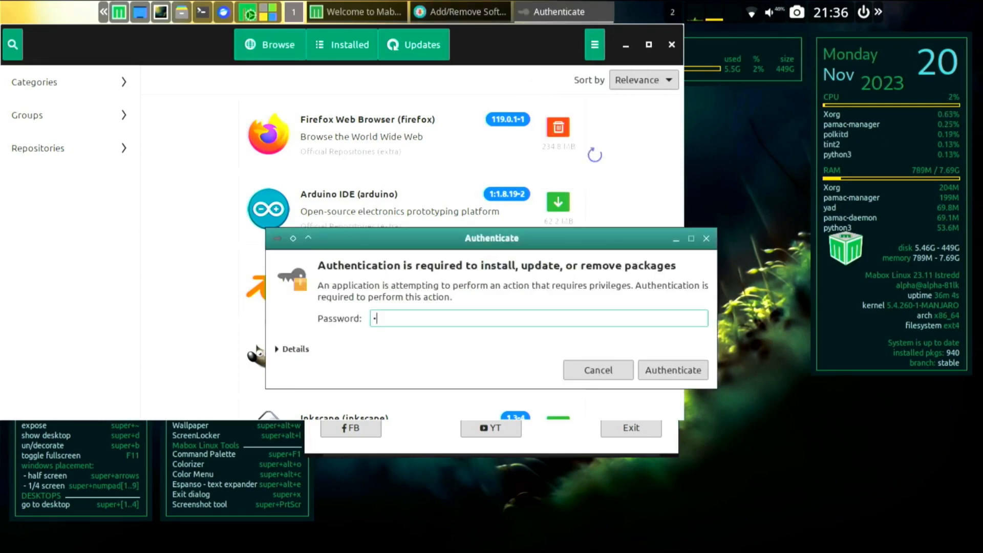
{"action": "type", "text": "••"}
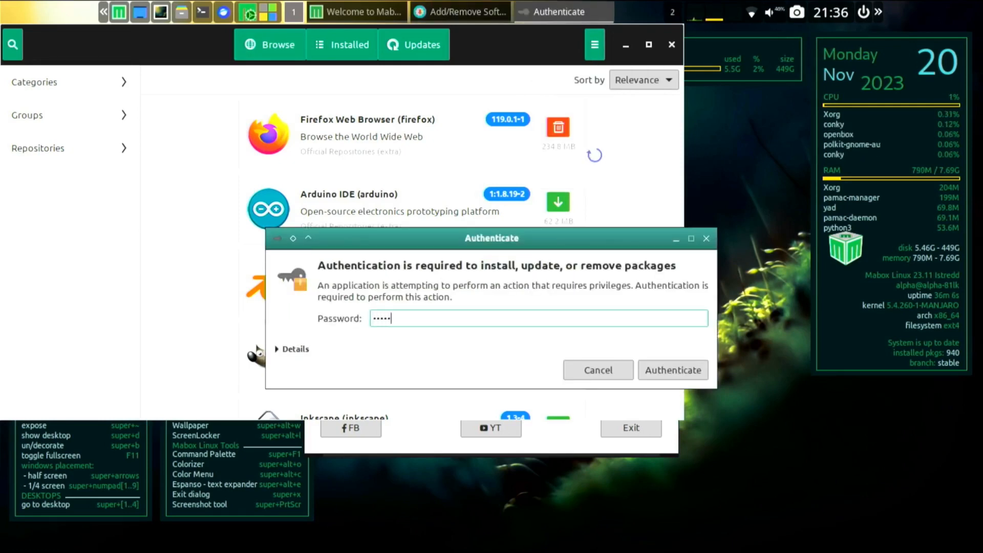
{"action": "key", "text": "Return"}
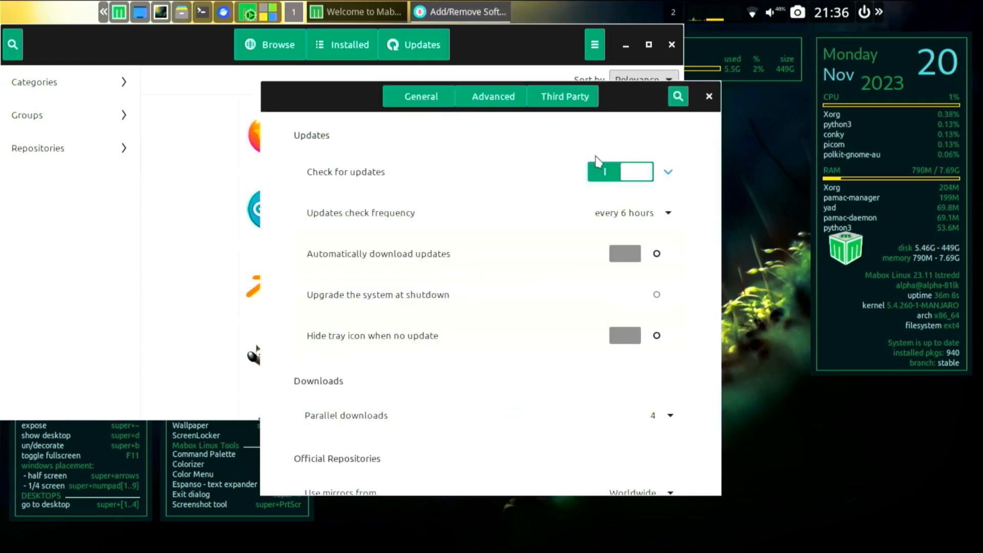
- Enable AUR support in the third-party preferences and turn on Check for updates for AUR packages
{"action": "left_click", "coordinate": [572, 106]}
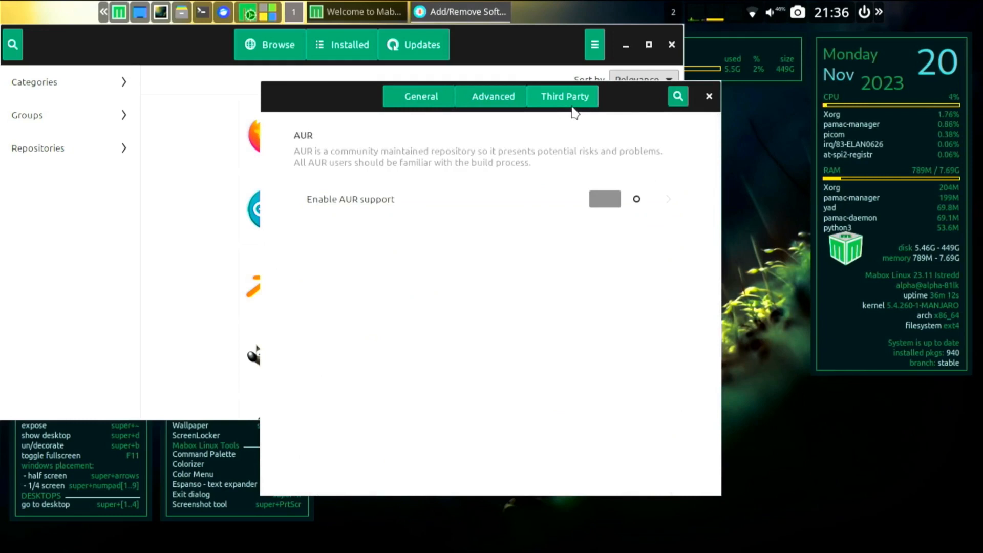
{"action": "left_click", "coordinate": [615, 200]}
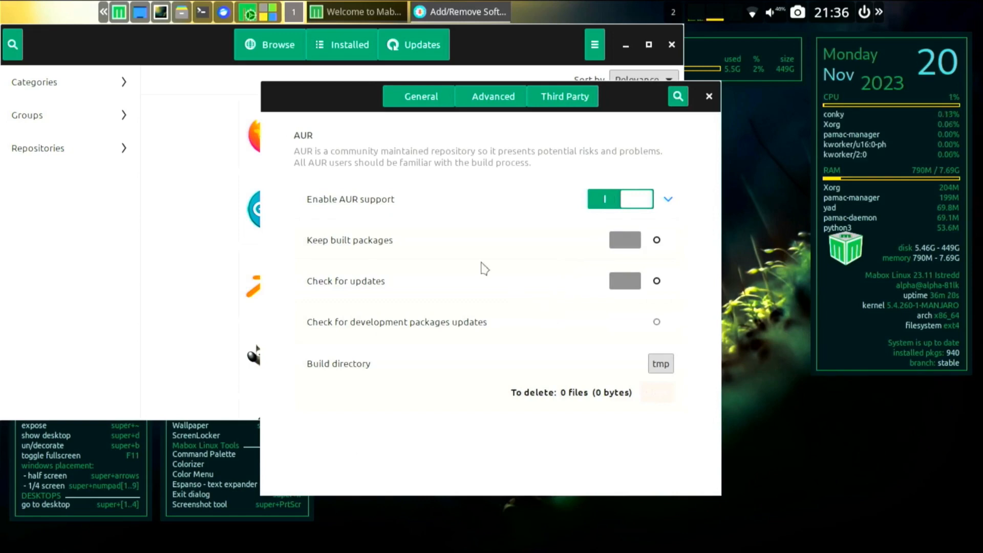
{"action": "left_click", "coordinate": [625, 281]}
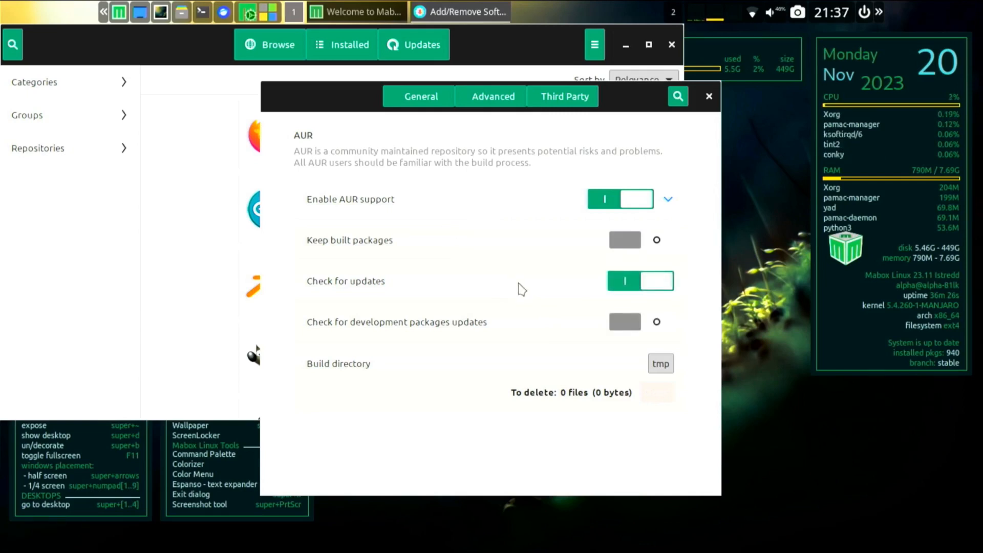
- Enable Remove unrequired dependencies and Do not check for updates when installing in the advanced preferences
{"action": "left_click", "coordinate": [495, 101]}
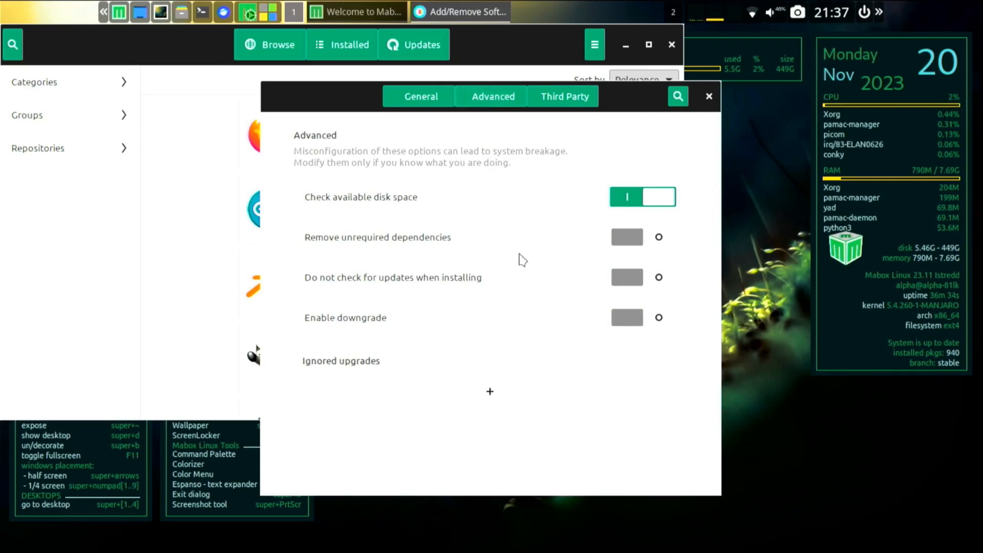
{"action": "left_click", "coordinate": [635, 241]}
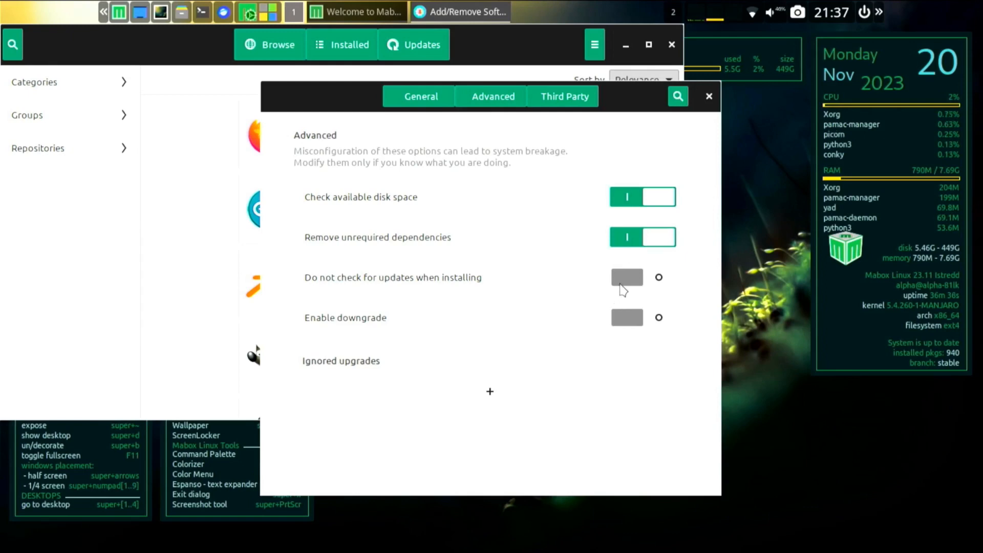
{"action": "left_click", "coordinate": [621, 282]}
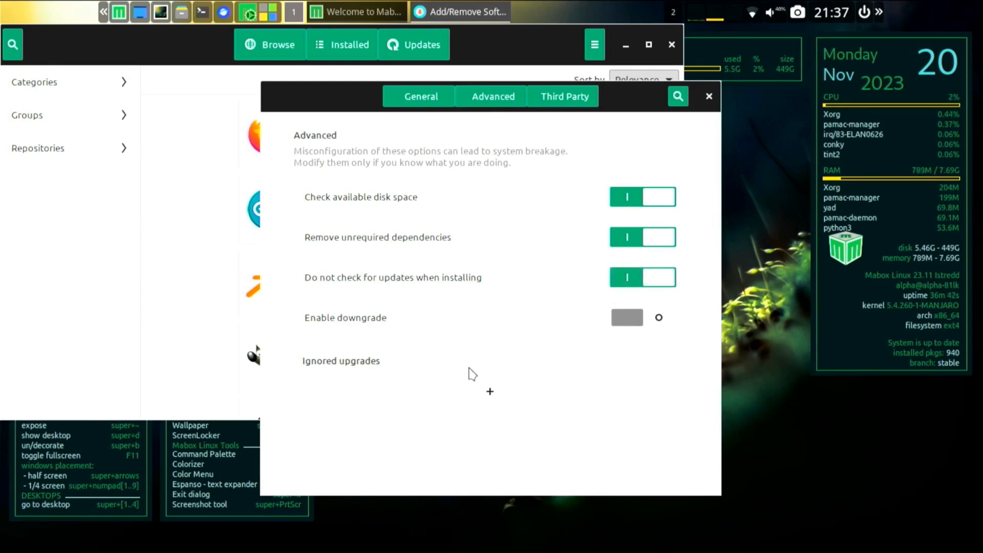
- Check the packages selectable for ignored upgrades and the general and third-party settings, and close the preferences
{"action": "left_click", "coordinate": [490, 393]}
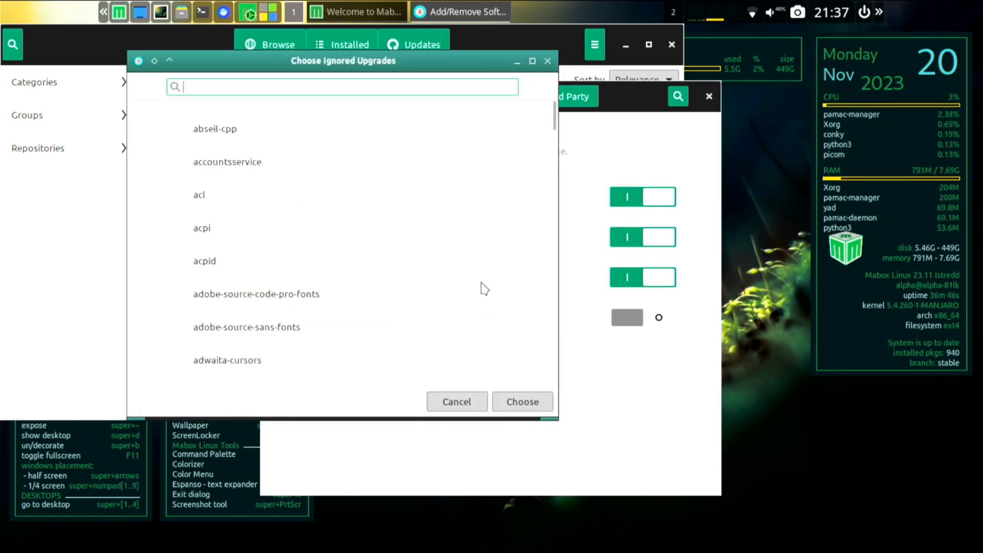
{"action": "left_click", "coordinate": [548, 61]}
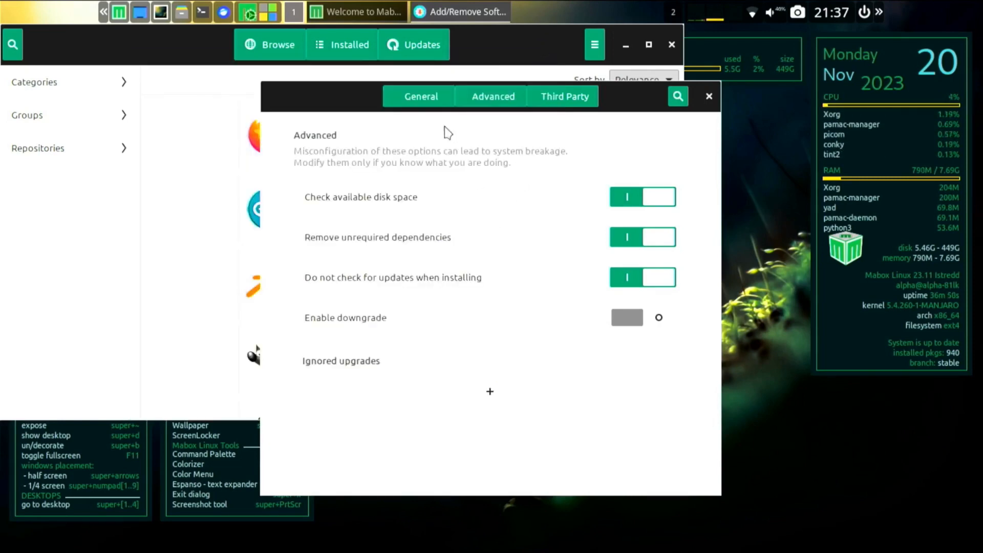
{"action": "left_click", "coordinate": [421, 100]}
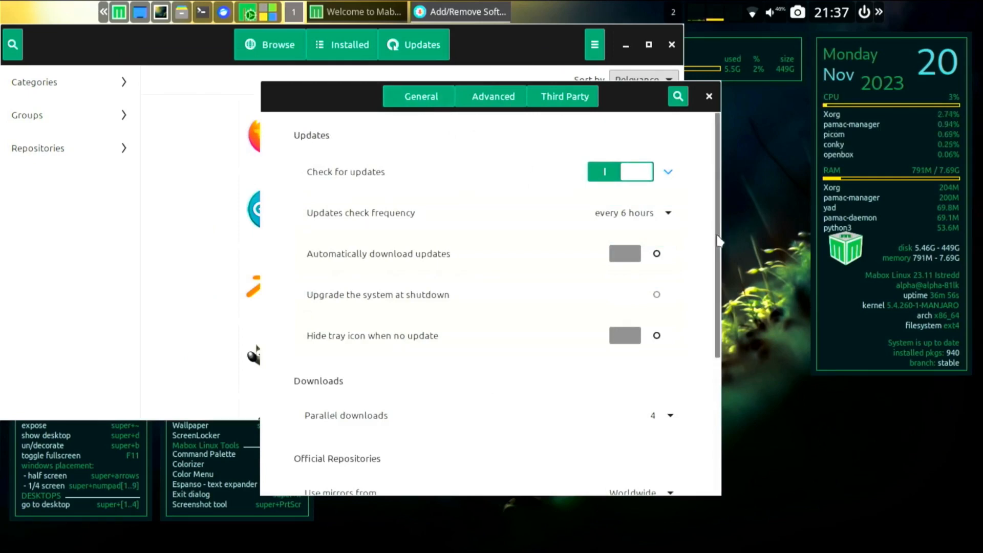
{"action": "left_click_drag", "start_coordinate": [721, 241], "coordinate": [726, 167]}
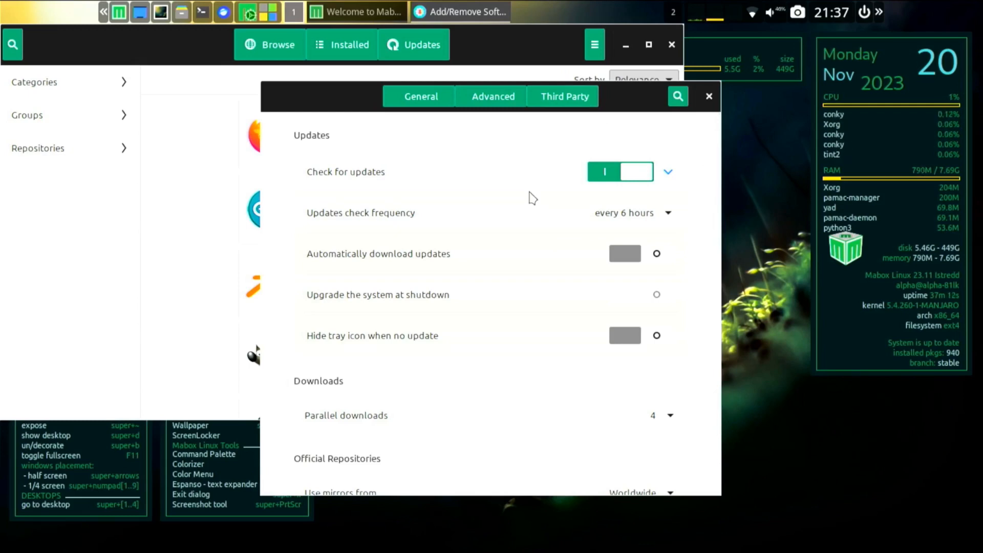
{"action": "left_click", "coordinate": [563, 96]}
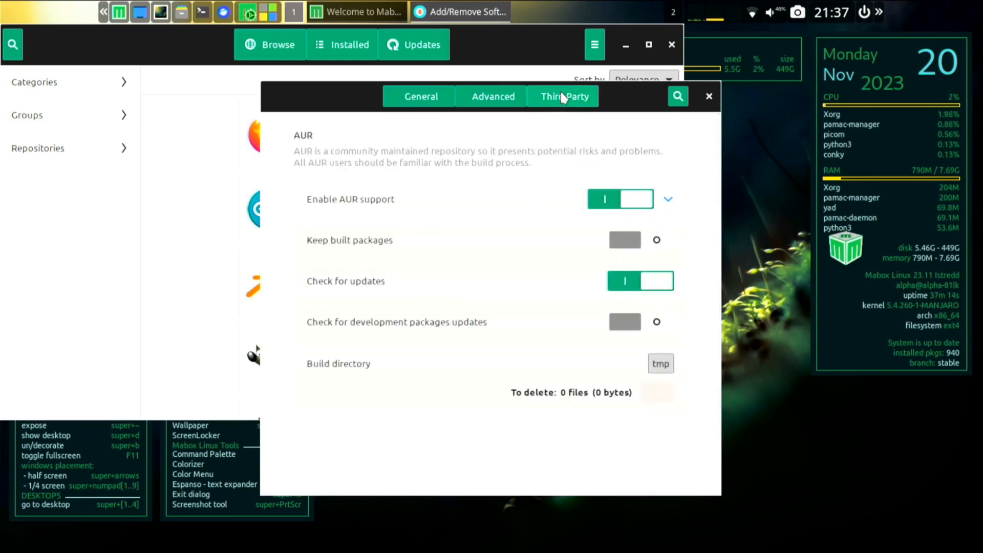
{"action": "left_click", "coordinate": [715, 99]}
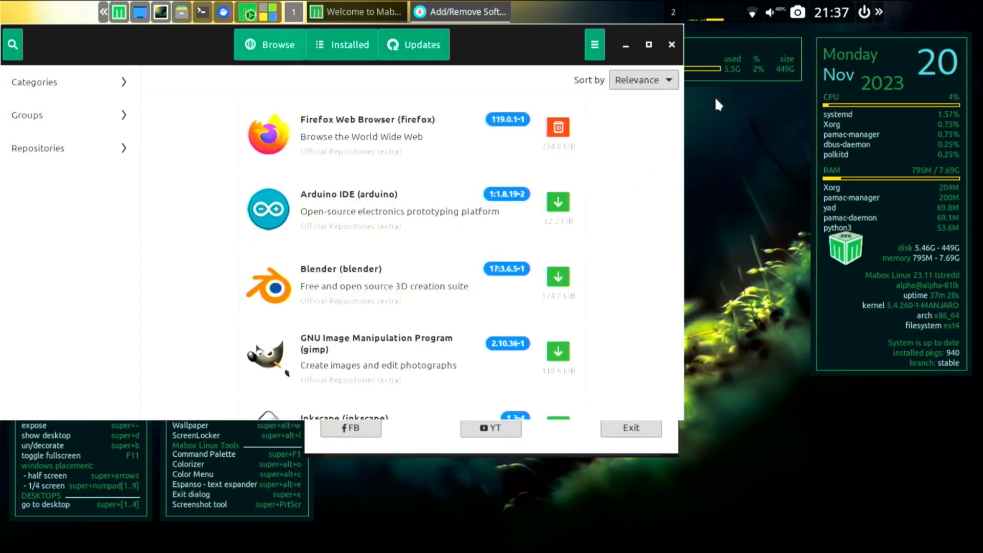
- Check the pending updates, and browse the Games category and the maboxlinux repository
{"action": "left_click", "coordinate": [423, 52]}
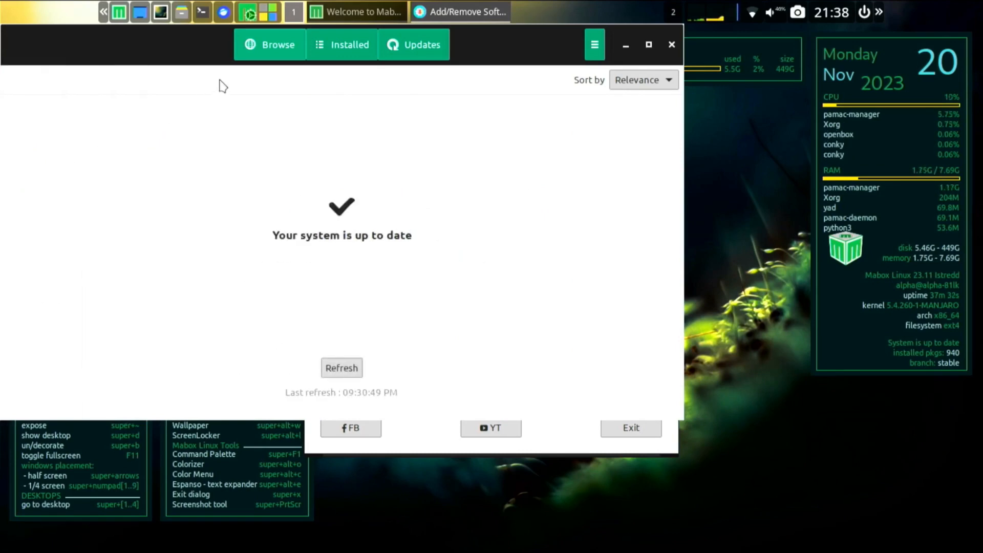
{"action": "left_click", "coordinate": [256, 46]}
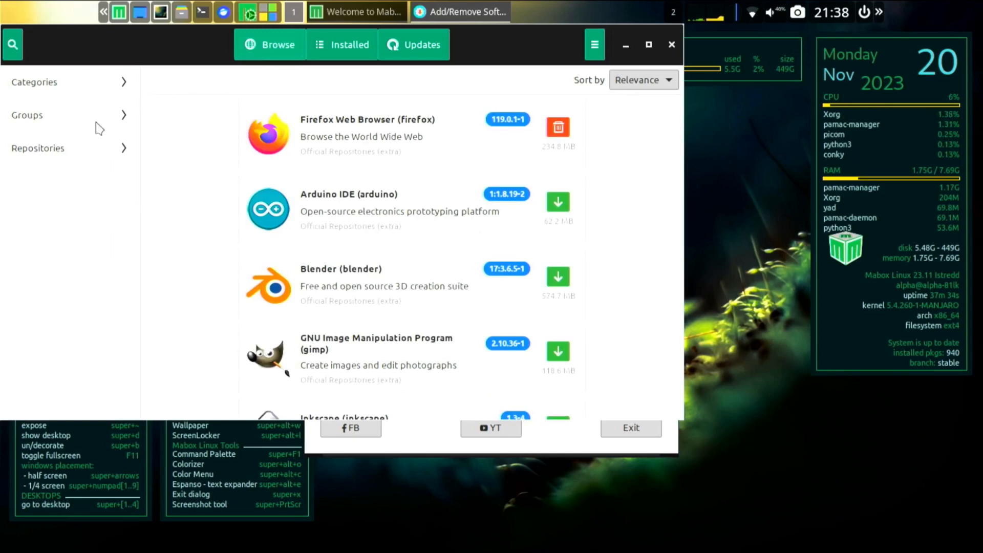
{"action": "left_click", "coordinate": [106, 82]}
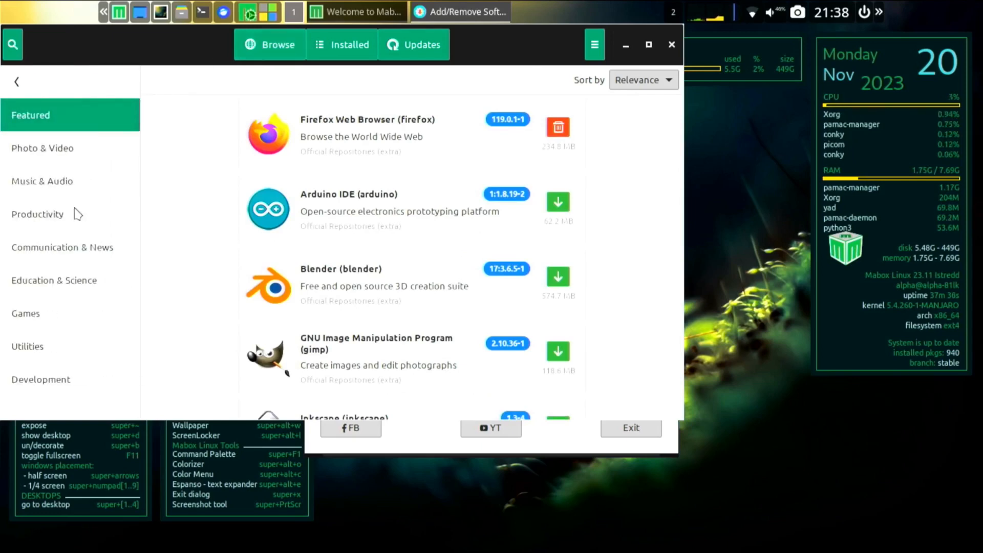
{"action": "left_click", "coordinate": [55, 317]}
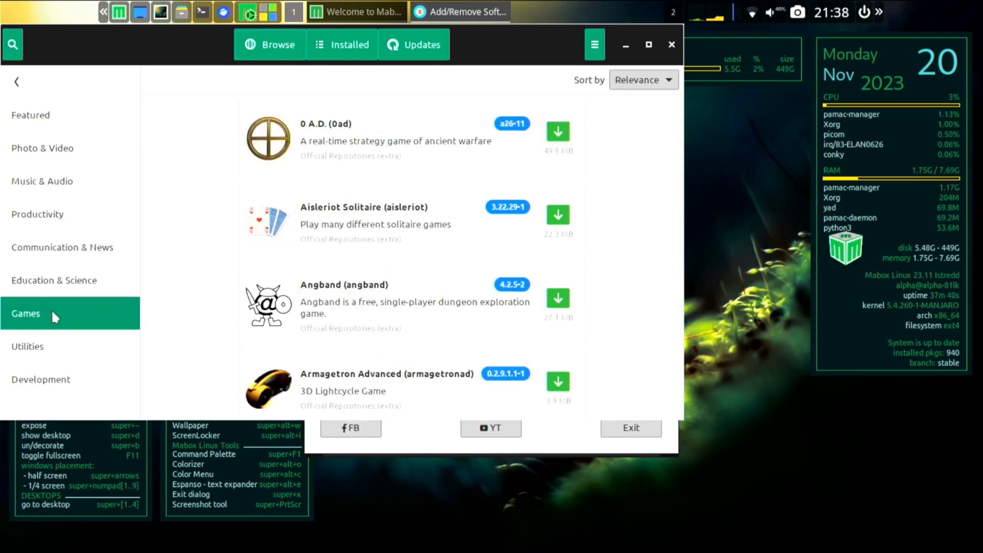
{"action": "left_click", "coordinate": [14, 83]}
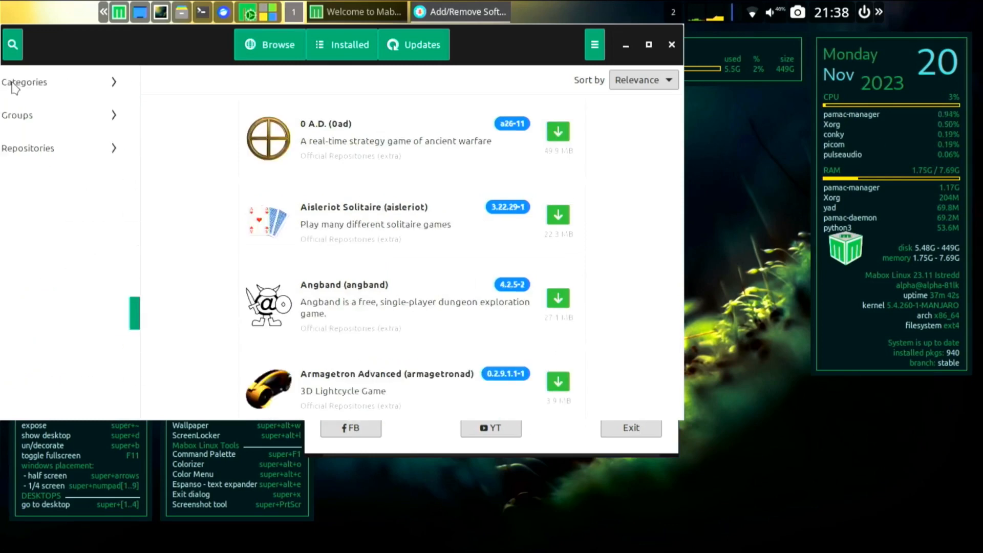
{"action": "left_click", "coordinate": [28, 155]}
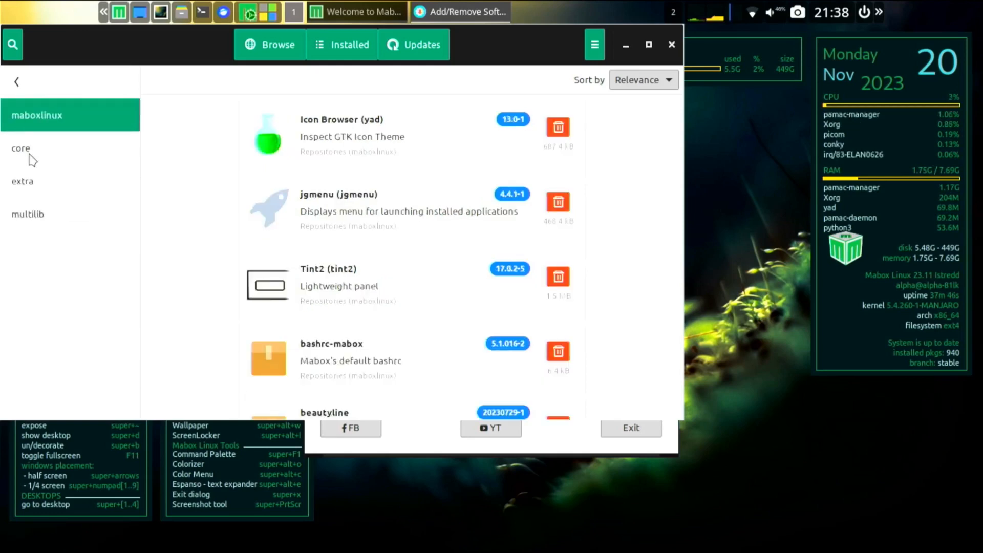
{"action": "left_click", "coordinate": [16, 82]}
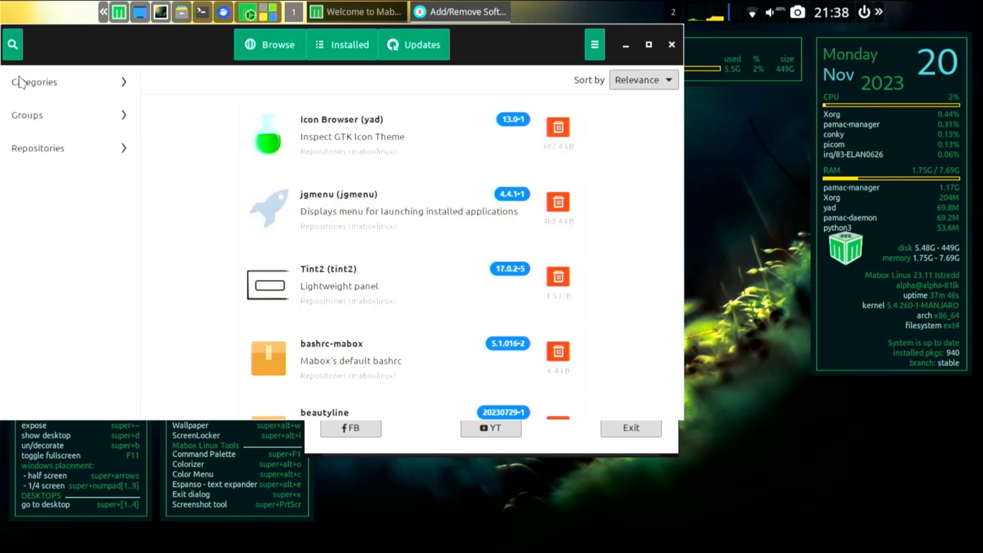
- Search for "steam", compare the AUR and repository packages, and mark Steam (steam) from the official repositories for installation
{"action": "left_click", "coordinate": [16, 45]}
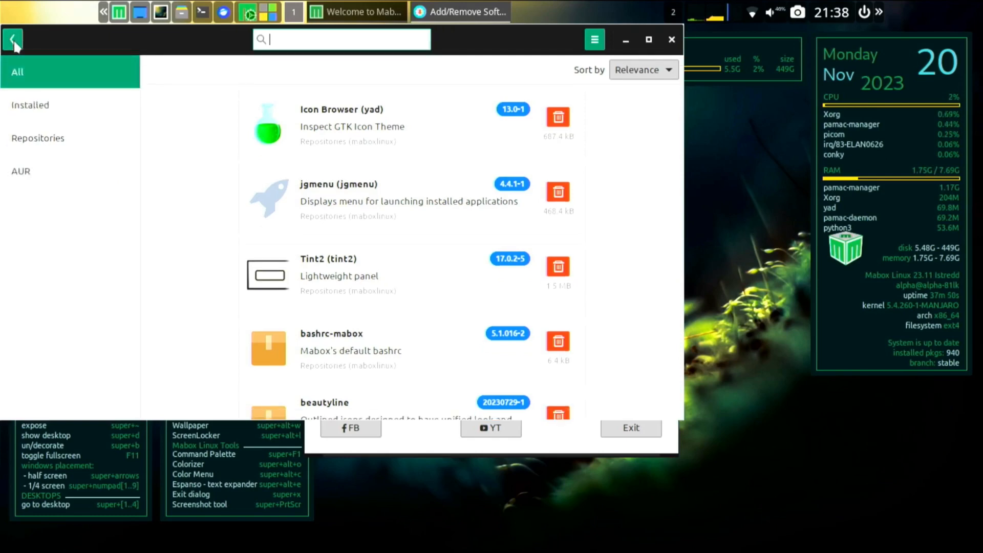
{"action": "type", "text": "steam"}
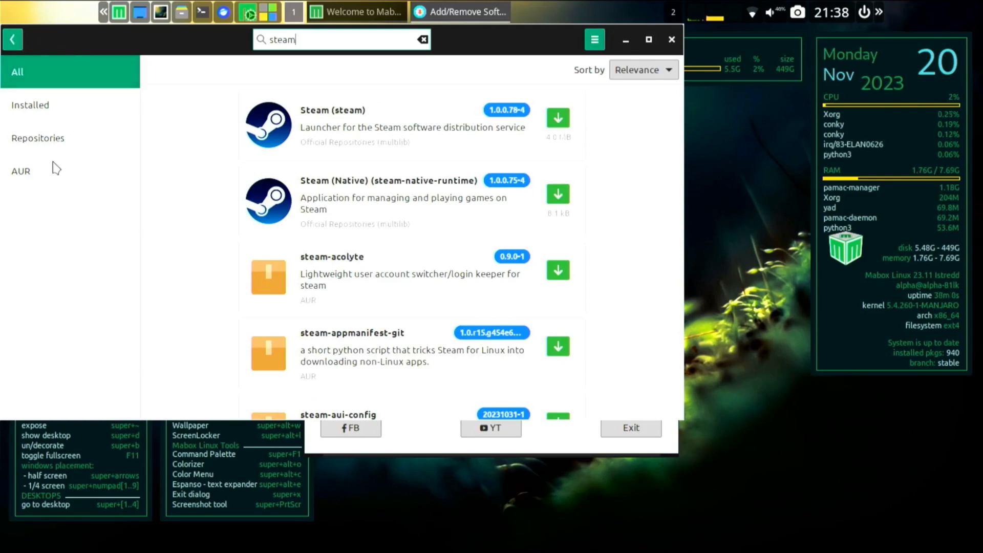
{"action": "left_click", "coordinate": [21, 172]}
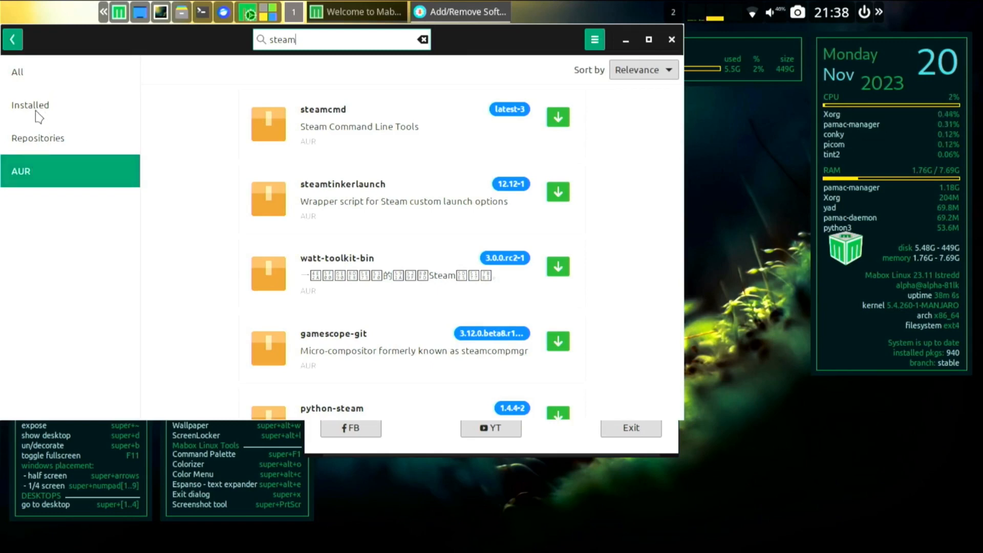
{"action": "left_click", "coordinate": [36, 137]}
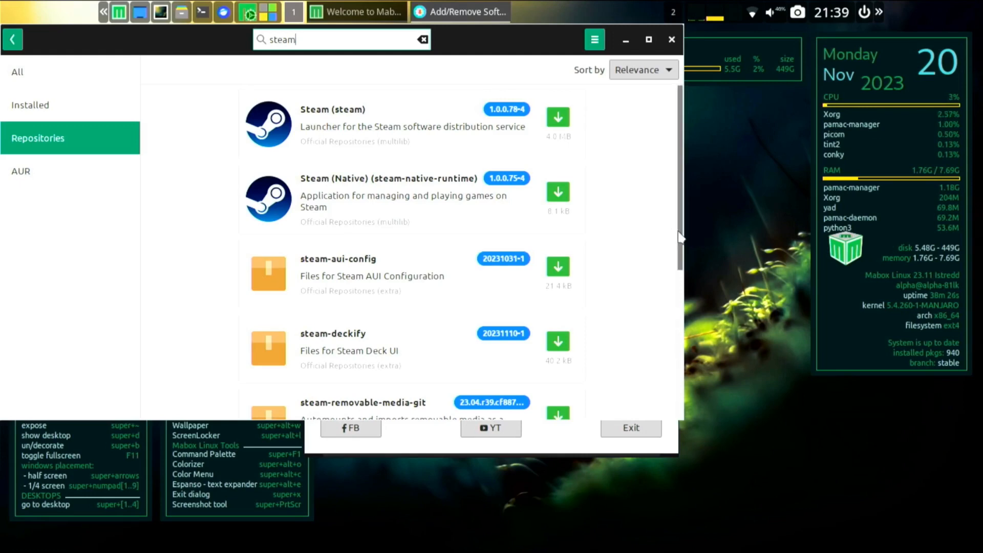
{"action": "left_click_drag", "start_coordinate": [680, 237], "coordinate": [692, 167]}
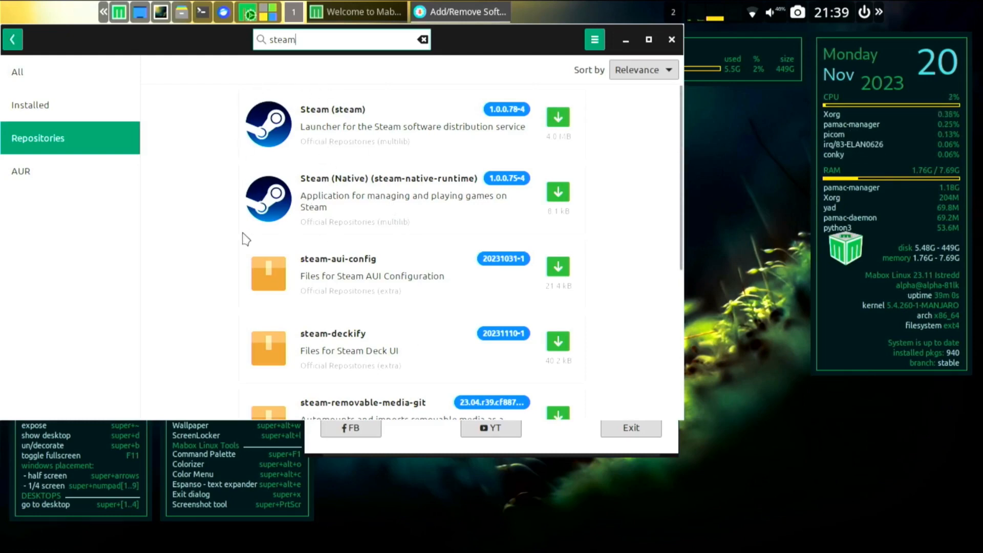
{"action": "left_click", "coordinate": [552, 121]}
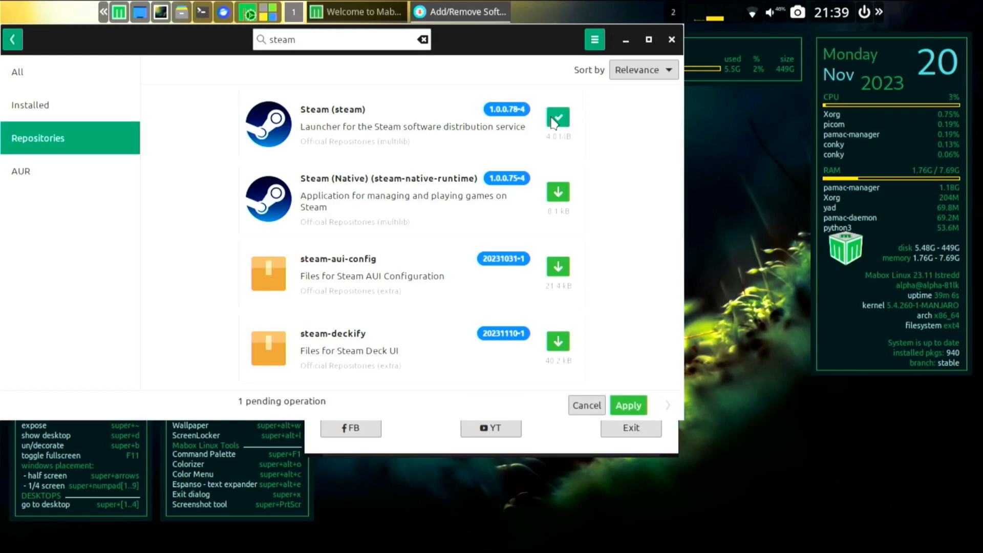
- Replace the search term with "bott" to look for matching repository packages
{"action": "left_click", "coordinate": [423, 40]}
{"action": "left_click", "coordinate": [389, 41]}
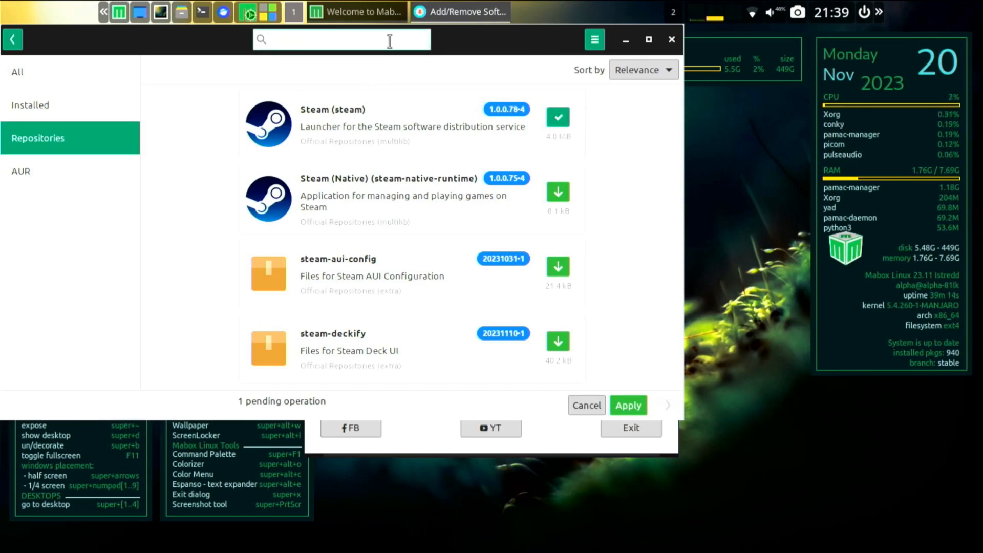
{"action": "type", "text": "b"}
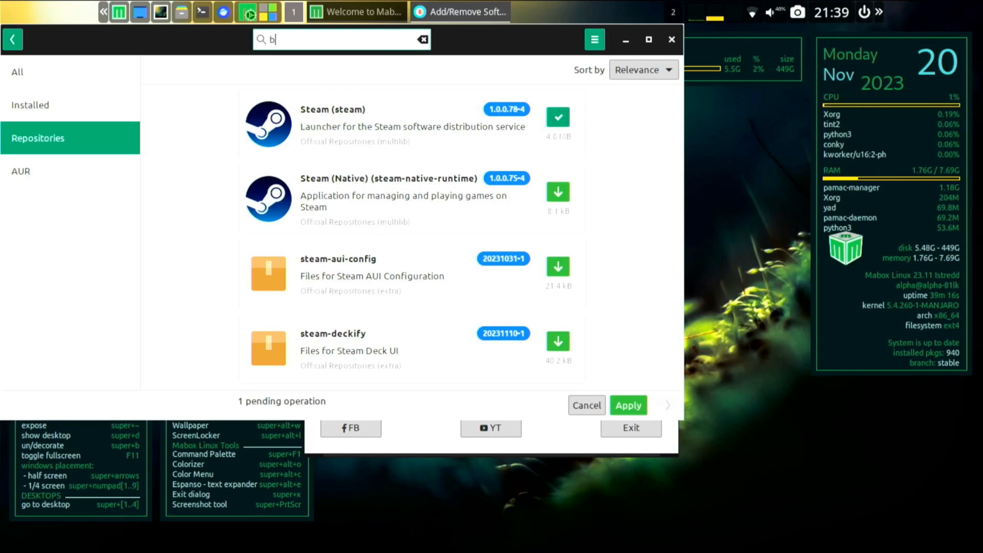
{"action": "type", "text": "ott"}
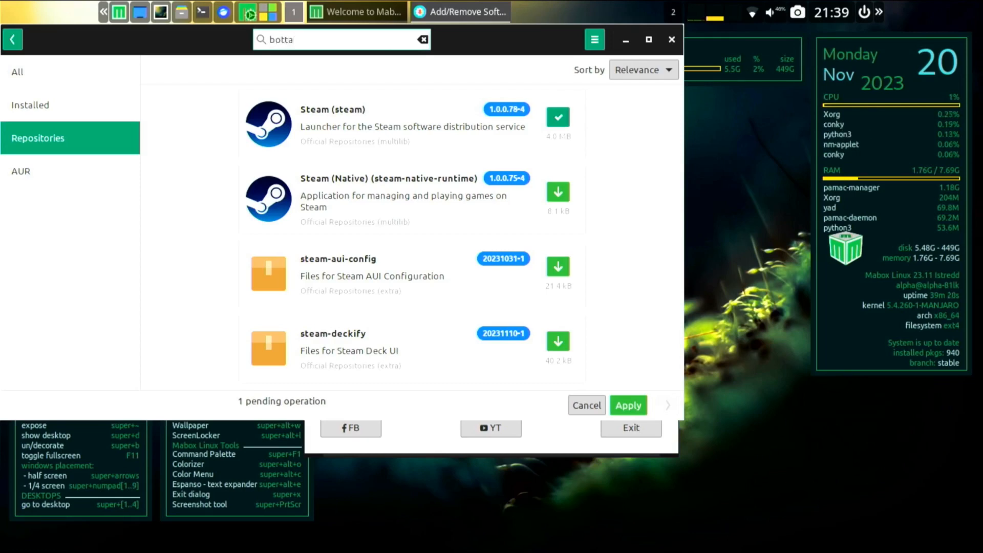
{"action": "key", "text": "BackSpace"}
{"action": "type", "text": "o"}
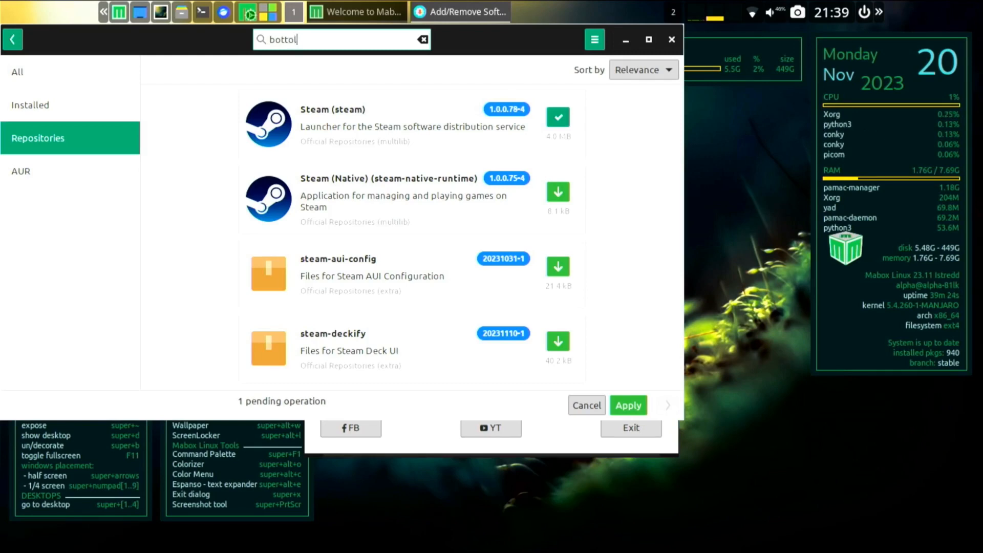
{"action": "key", "text": "BackSpace"}
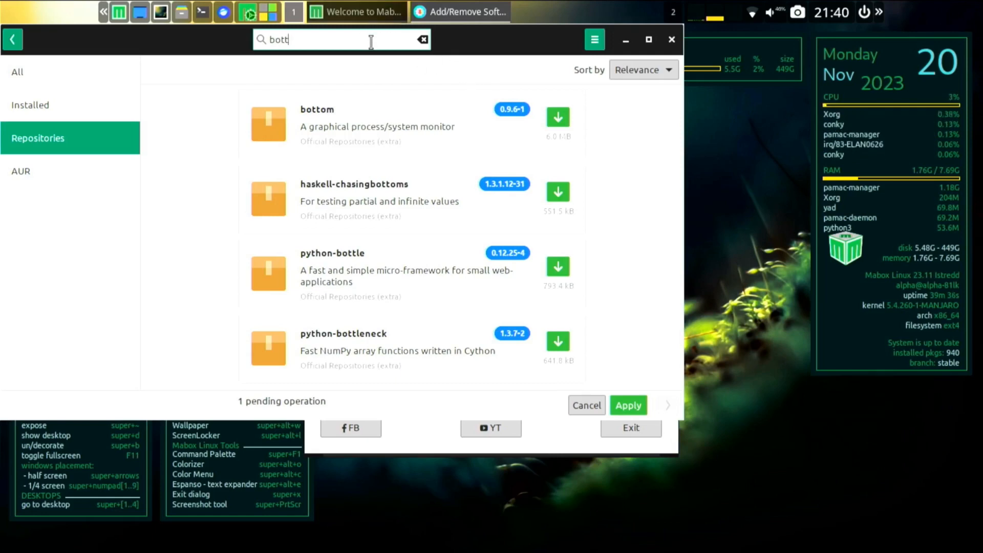
- Search for "bottle" in the repositories and in the AUR
{"action": "key", "text": "BackSpace"}
{"action": "key", "text": "BackSpace"}
{"action": "key", "text": "BackSpace"}
{"action": "key", "text": "BackSpace"}
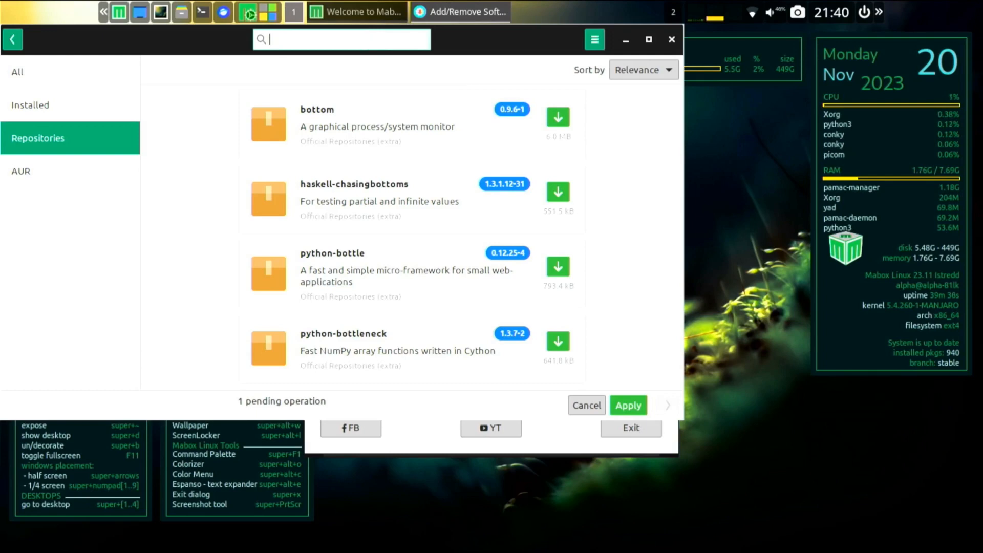
{"action": "type", "text": "bo"}
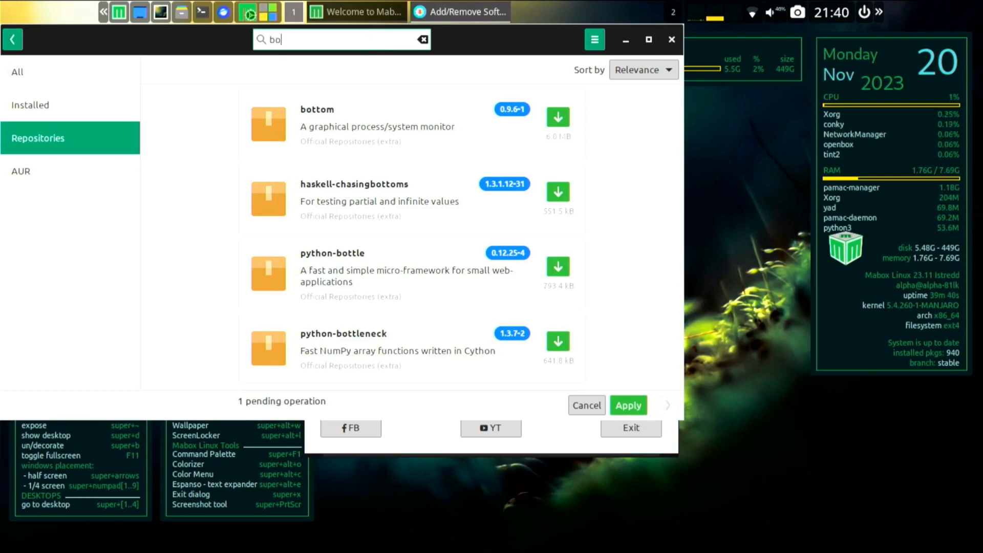
{"action": "type", "text": "ttlo"}
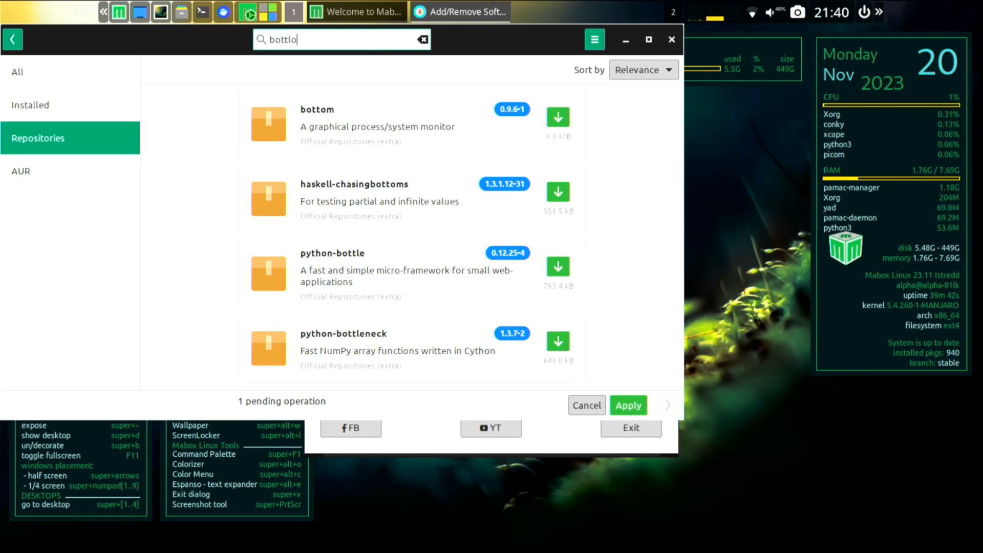
{"action": "key", "text": "BackSpace"}
{"action": "type", "text": "e"}
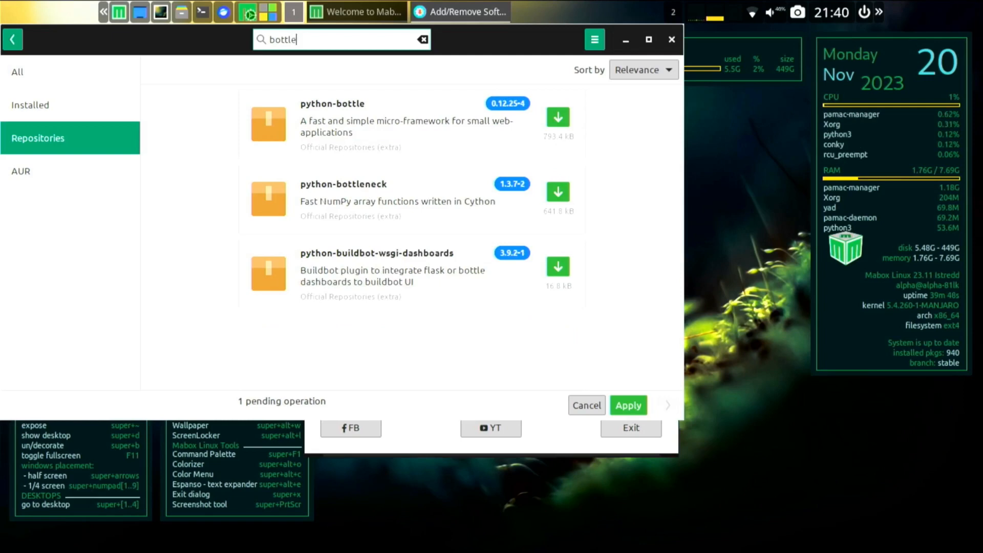
{"action": "left_click", "coordinate": [80, 179]}
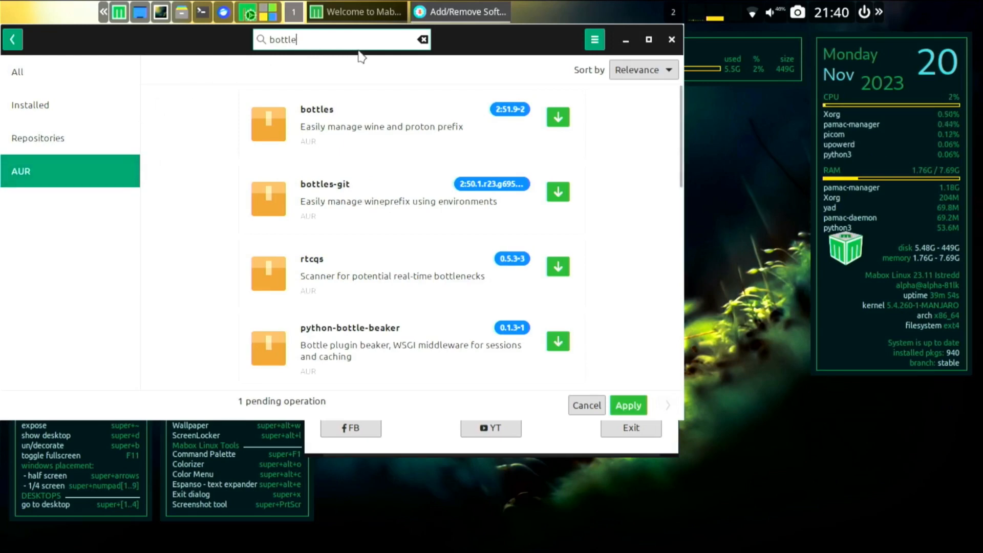
- Search for "wine" in the repositories and mark Lutris (lutris) and wine for installation
{"action": "left_click", "coordinate": [423, 39]}
{"action": "type", "text": "wine"}
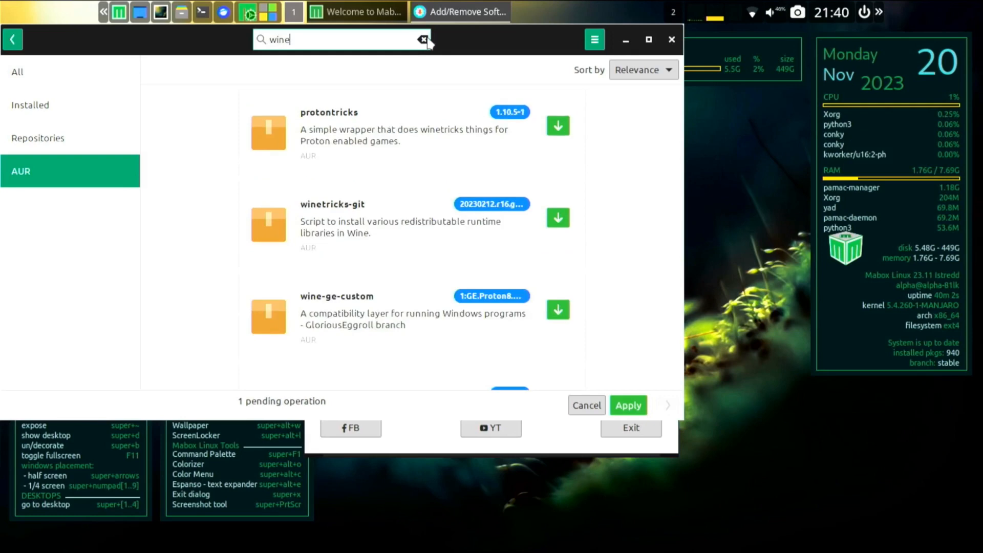
{"action": "left_click", "coordinate": [72, 150]}
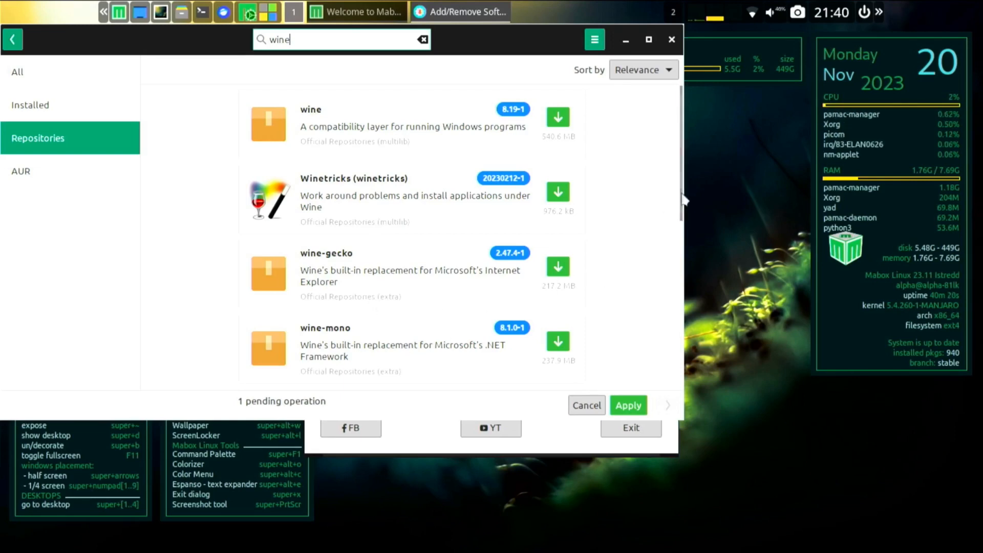
{"action": "left_click_drag", "start_coordinate": [682, 200], "coordinate": [684, 320]}
{"action": "mouse_move", "coordinate": [680, 341]}
{"action": "left_mouse_down"}
{"action": "mouse_move", "coordinate": [673, 384]}
{"action": "mouse_move", "coordinate": [681, 340]}
{"action": "left_mouse_up"}
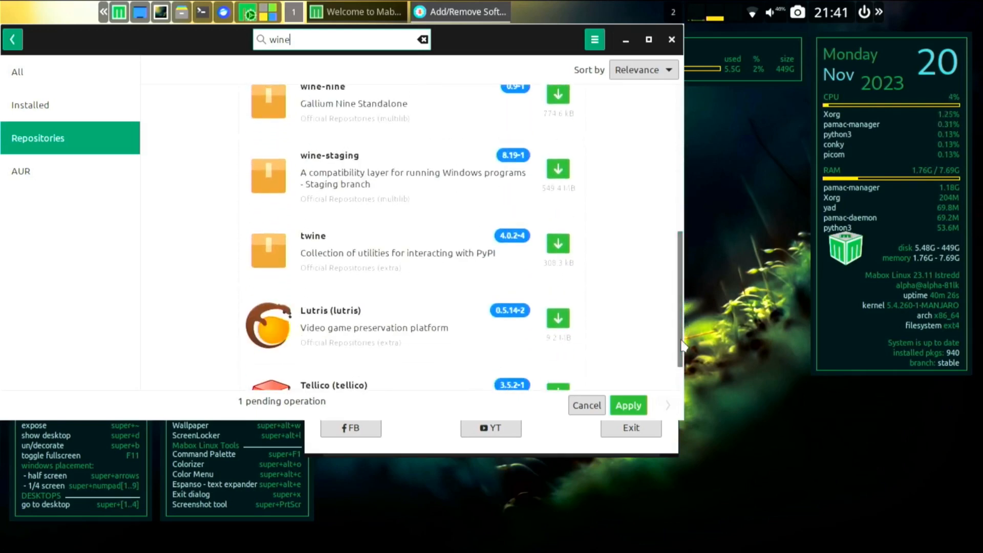
{"action": "left_click", "coordinate": [557, 325]}
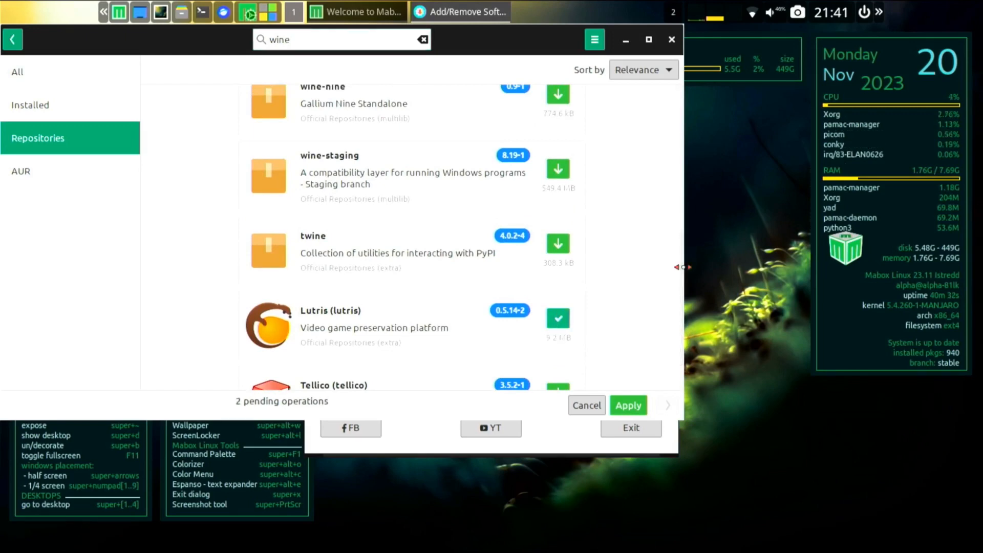
{"action": "left_click_drag", "start_coordinate": [683, 267], "coordinate": [675, 126]}
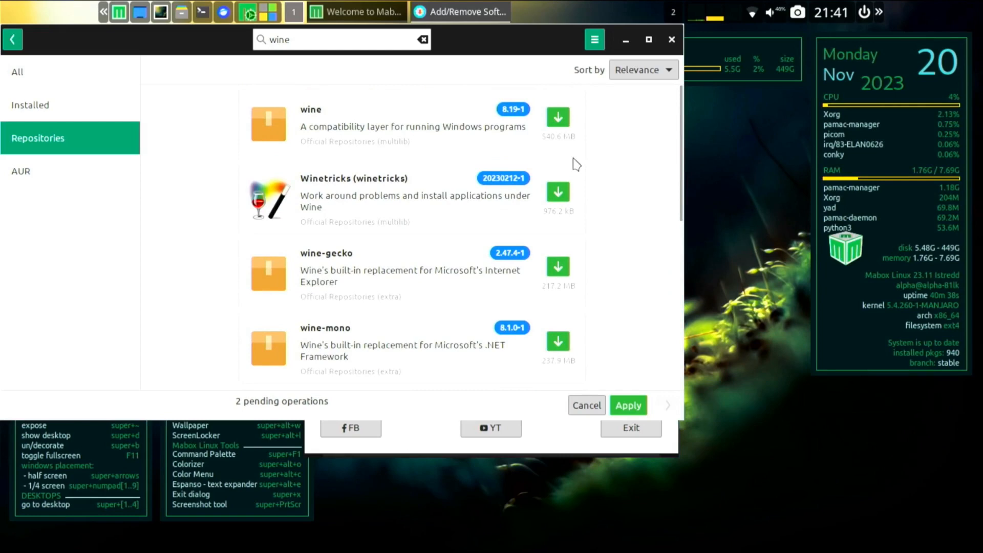
{"action": "left_click", "coordinate": [557, 121]}
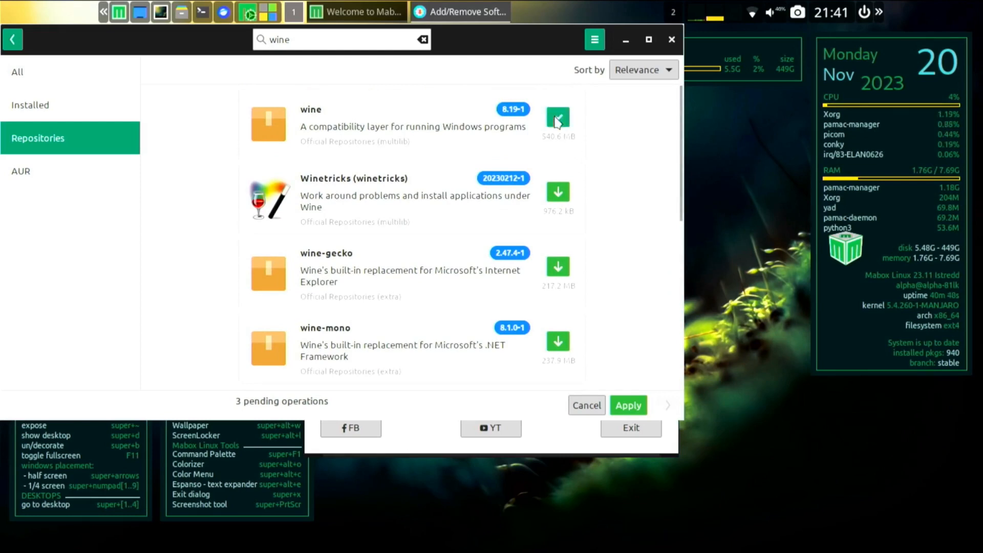
- Mark Winetricks for installation, search the AUR for "heroic", and mark heroic-games-launcher for installation
{"action": "left_click", "coordinate": [568, 194]}
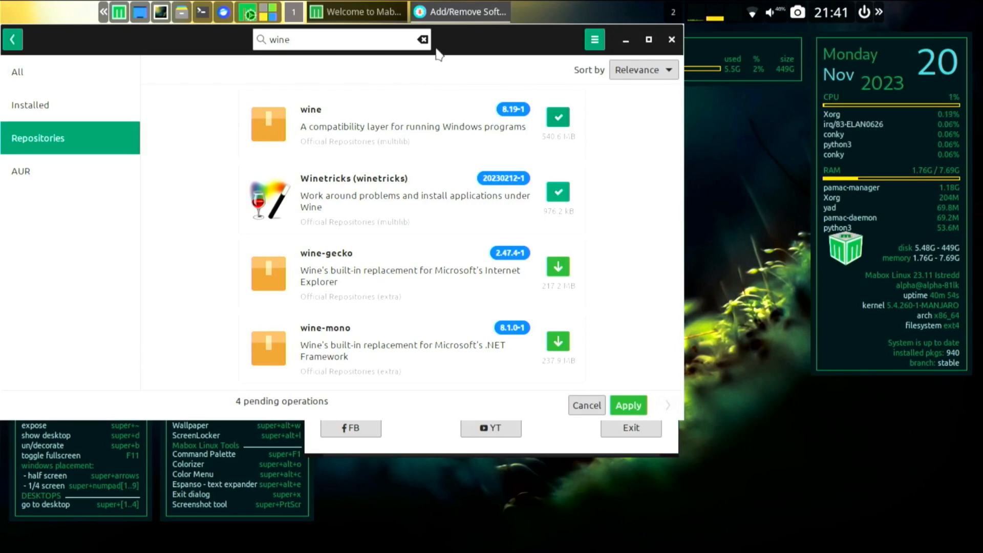
{"action": "left_click", "coordinate": [423, 41]}
{"action": "left_click", "coordinate": [391, 37]}
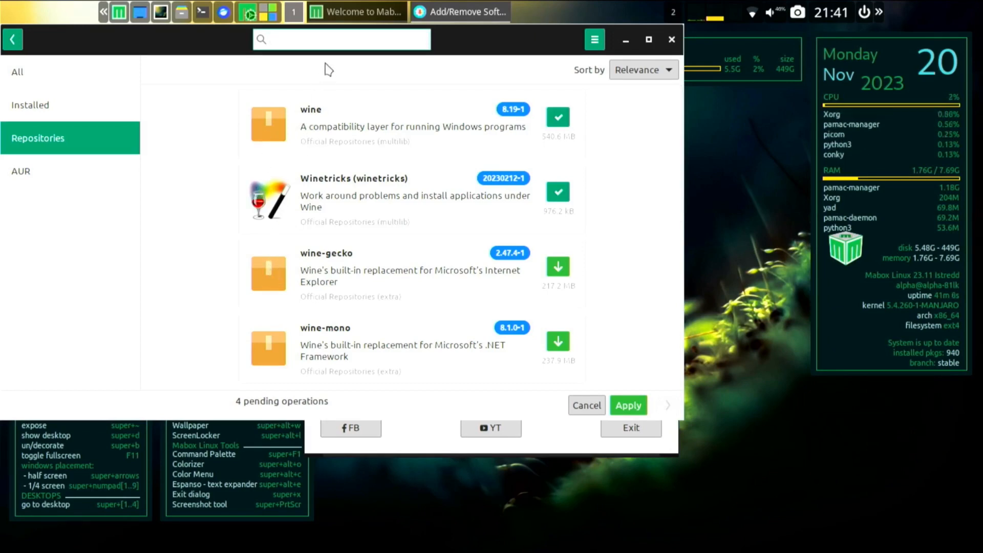
{"action": "type", "text": "h"}
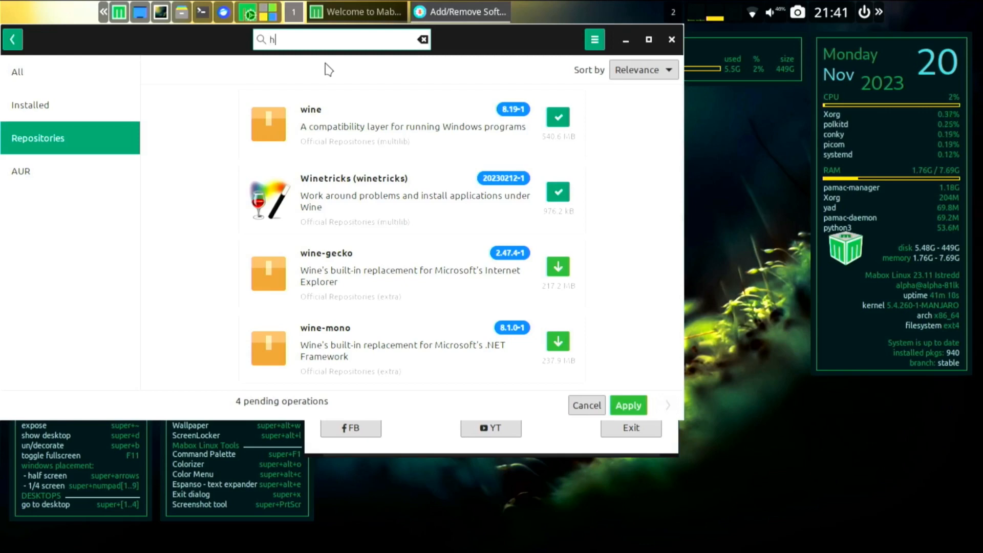
{"action": "type", "text": "eroic"}
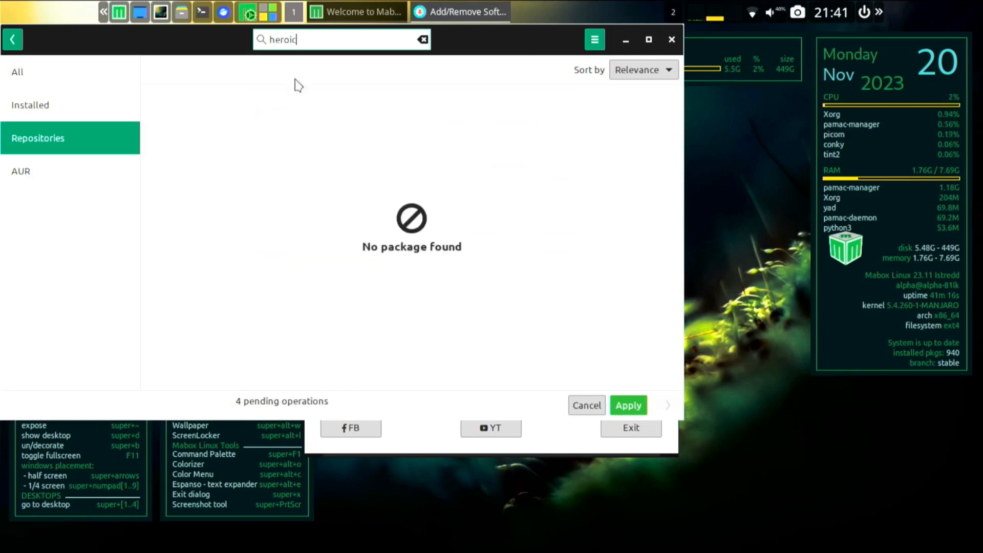
{"action": "left_click", "coordinate": [80, 173]}
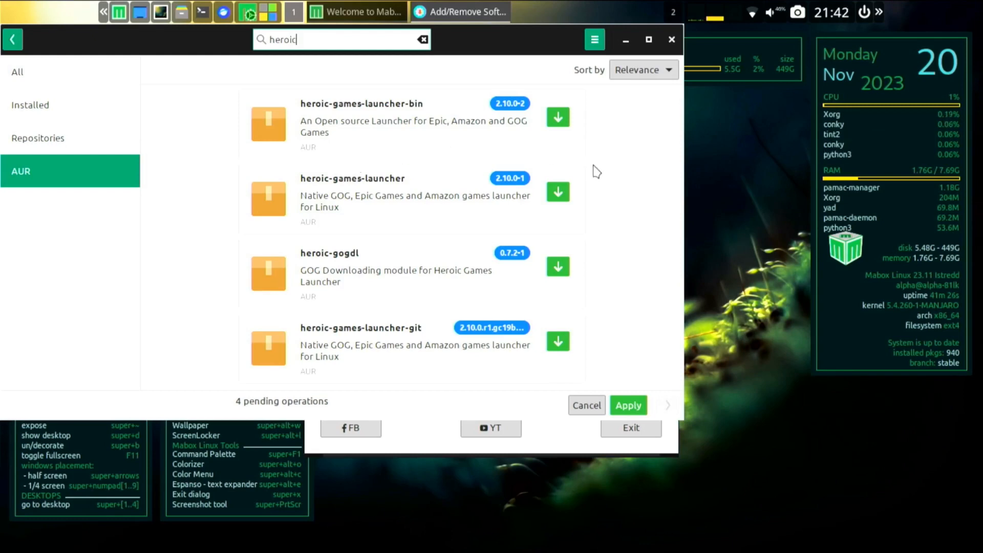
{"action": "left_click", "coordinate": [559, 192]}
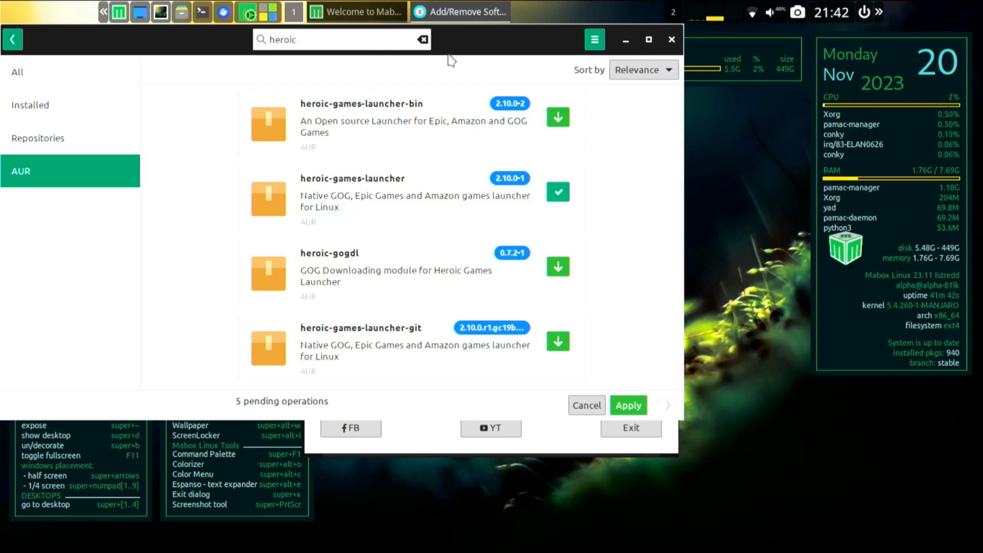
- Search the AUR for "proton up" and mark protonup-qt for installation
{"action": "left_click", "coordinate": [422, 40]}
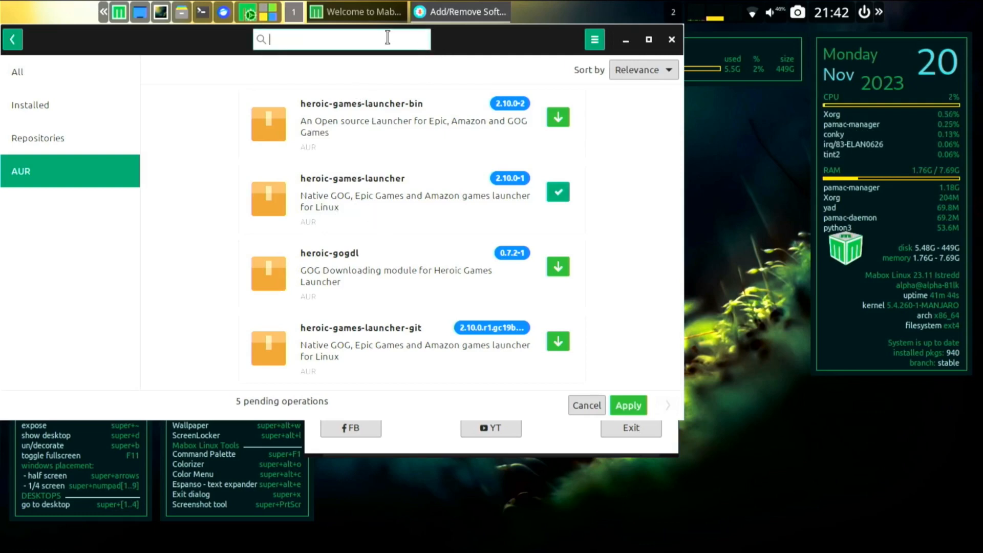
{"action": "type", "text": "p"}
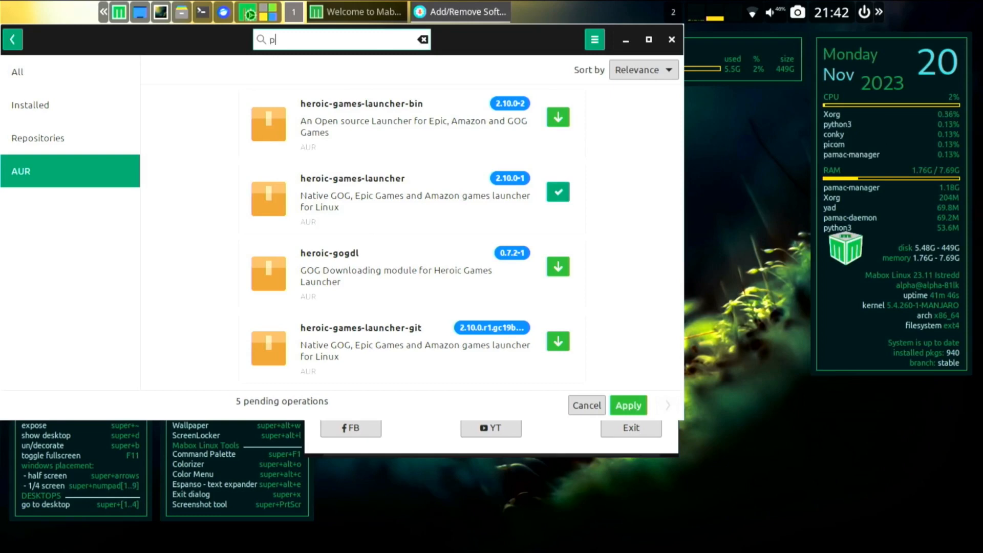
{"action": "type", "text": "roton"}
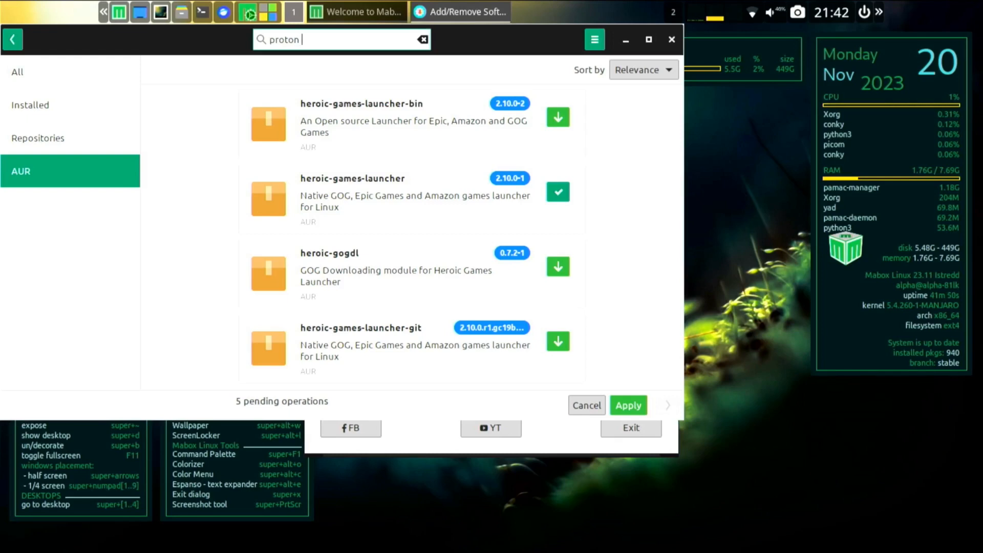
{"action": "type", "text": " up"}
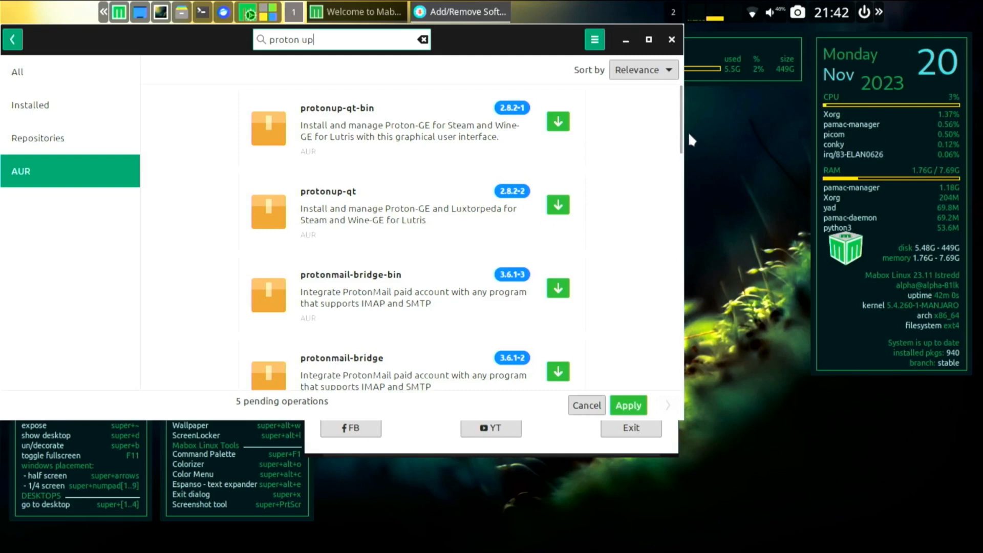
{"action": "left_click_drag", "start_coordinate": [683, 132], "coordinate": [668, 88]}
{"action": "left_click", "coordinate": [561, 207]}
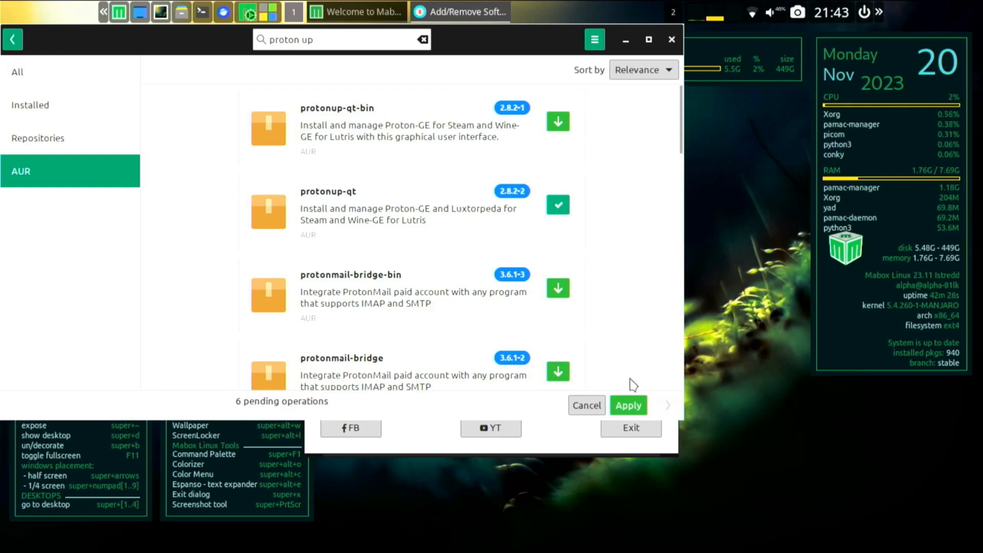
- Apply the pending operations and choose steam-native-runtime, lib32-vulkan-driver, lib32-libappindicator-gtk2 and xdg-desktop-portal-impl as optional dependencies for steam
{"action": "left_click", "coordinate": [629, 406]}
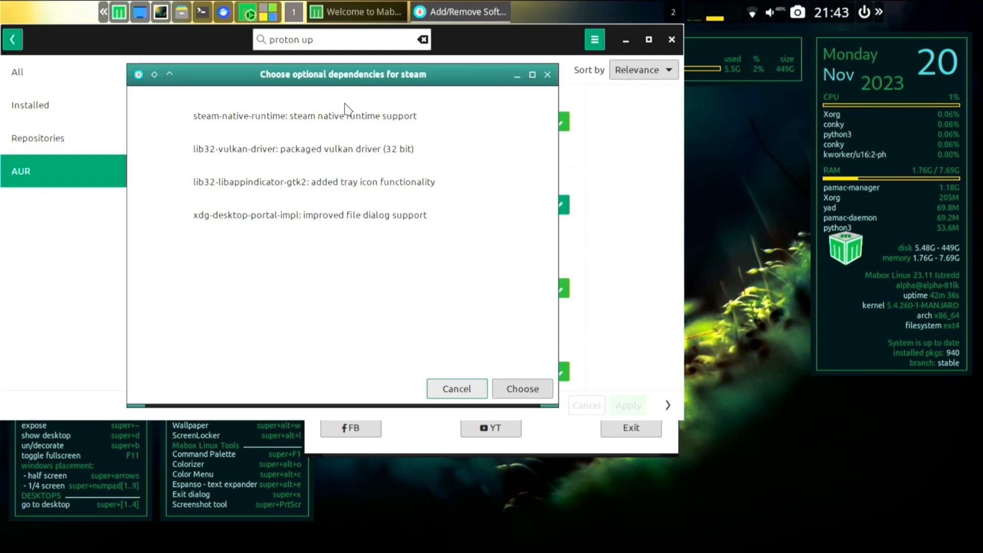
{"action": "left_click", "coordinate": [347, 123]}
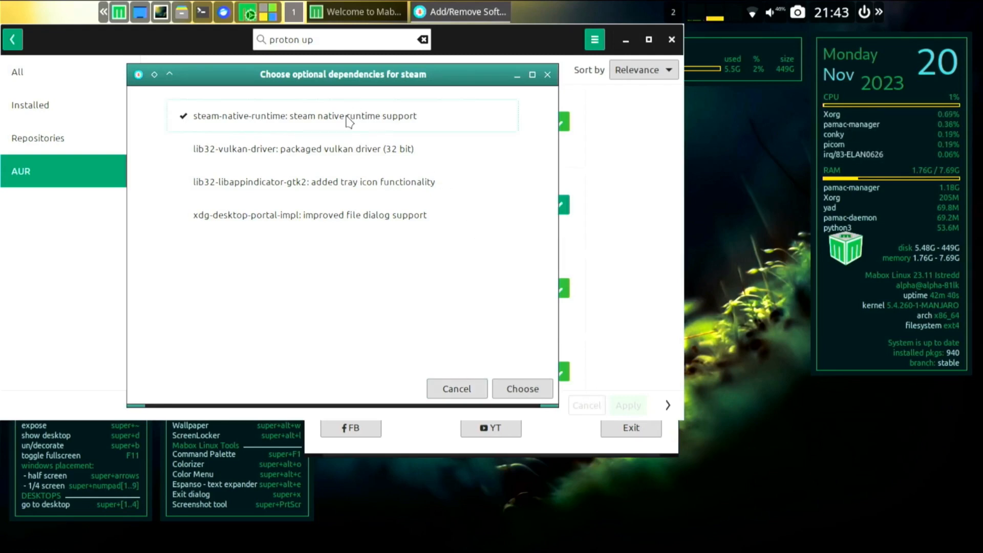
{"action": "left_click", "coordinate": [349, 150]}
{"action": "left_click", "coordinate": [359, 186]}
{"action": "left_click", "coordinate": [368, 223]}
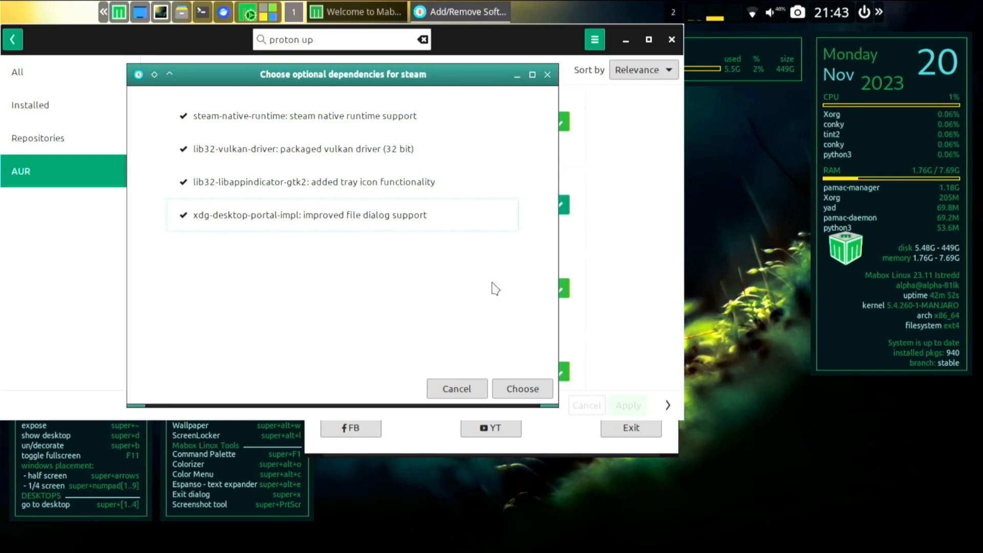
{"action": "left_click", "coordinate": [530, 394]}
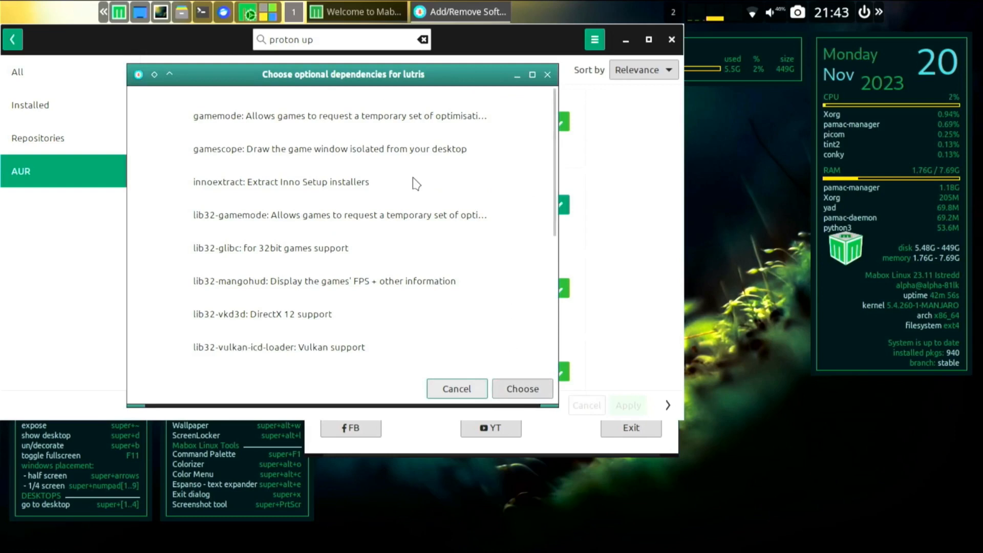
- Select the optional dependencies for lutris from gamemode through lib32-vulkan-icd-loader
{"action": "left_click", "coordinate": [383, 122]}
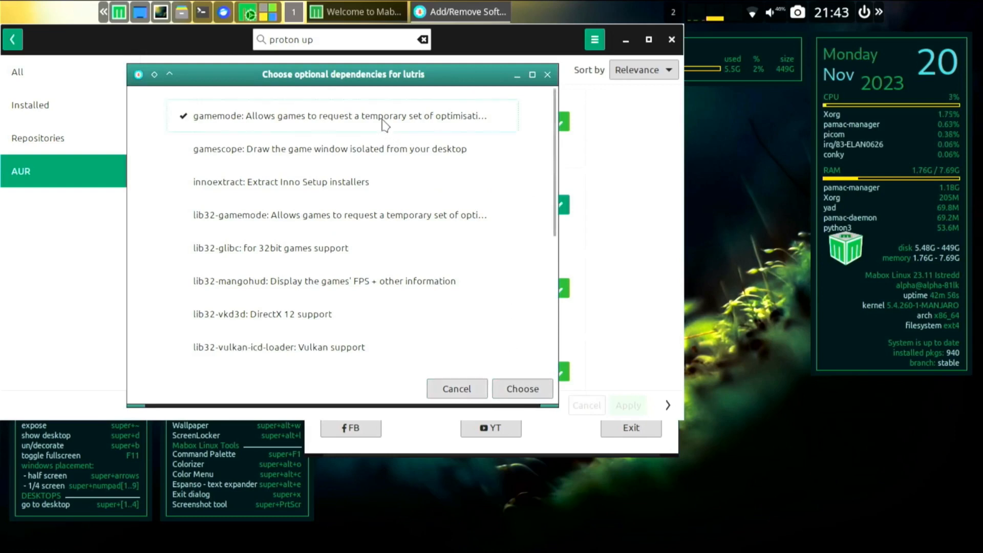
{"action": "left_click", "coordinate": [391, 162]}
{"action": "left_click", "coordinate": [378, 193]}
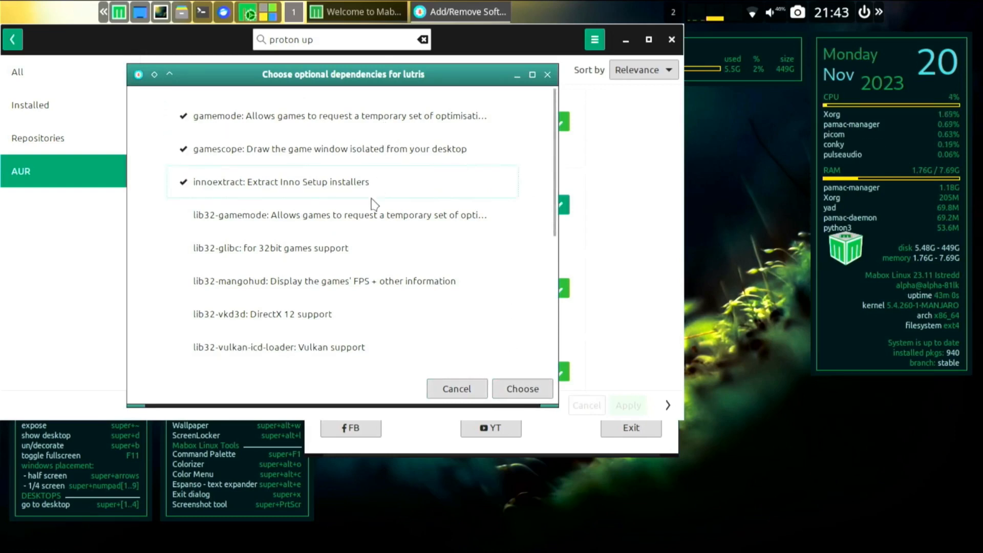
{"action": "left_click", "coordinate": [374, 220]}
{"action": "left_click", "coordinate": [371, 256]}
{"action": "left_click", "coordinate": [373, 284]}
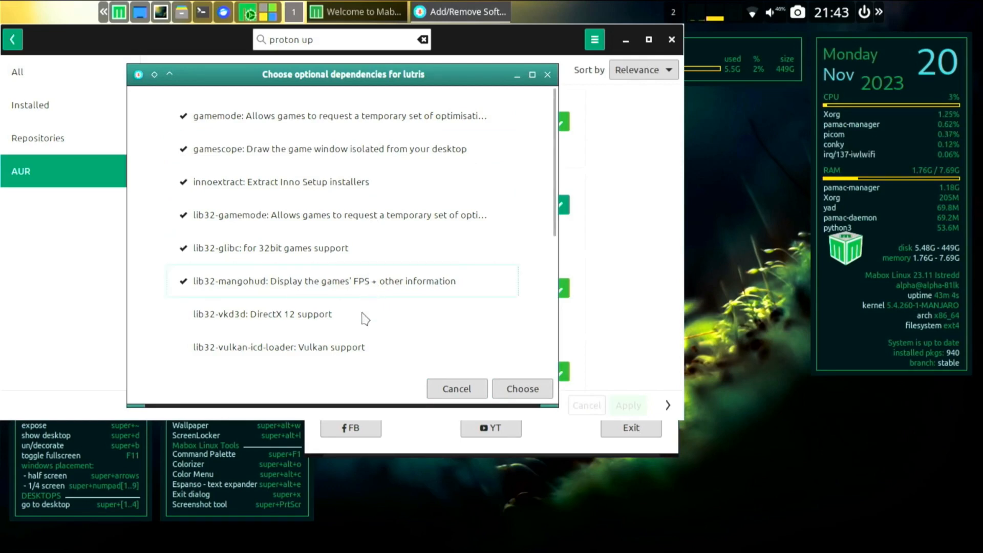
{"action": "left_click", "coordinate": [361, 326]}
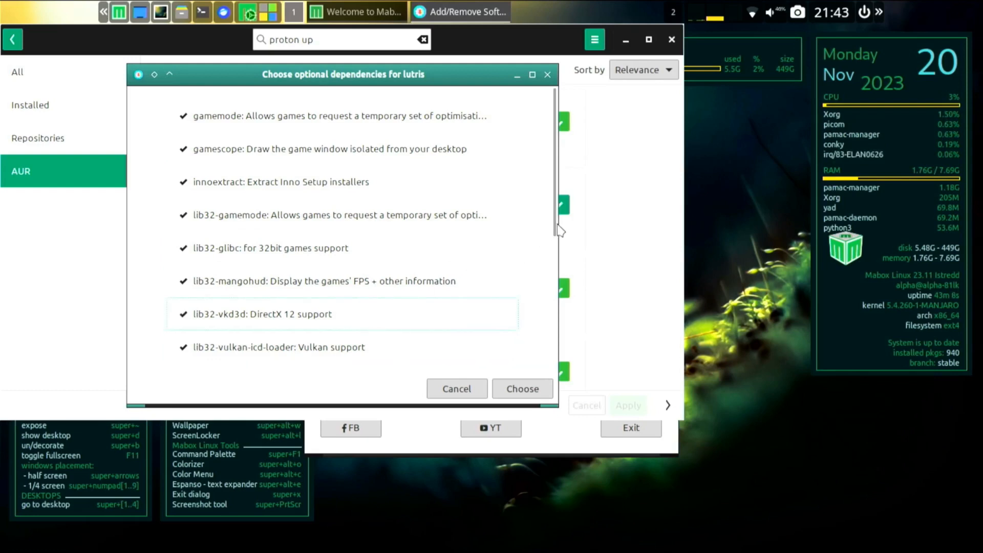
- Select the remaining optional dependencies for lutris, from linux-steam-integration through xorg-xgamma, and confirm the choice
{"action": "left_click_drag", "start_coordinate": [554, 228], "coordinate": [543, 330]}
{"action": "left_click", "coordinate": [341, 183]}
{"action": "left_click", "coordinate": [361, 218]}
{"action": "left_click", "coordinate": [361, 250]}
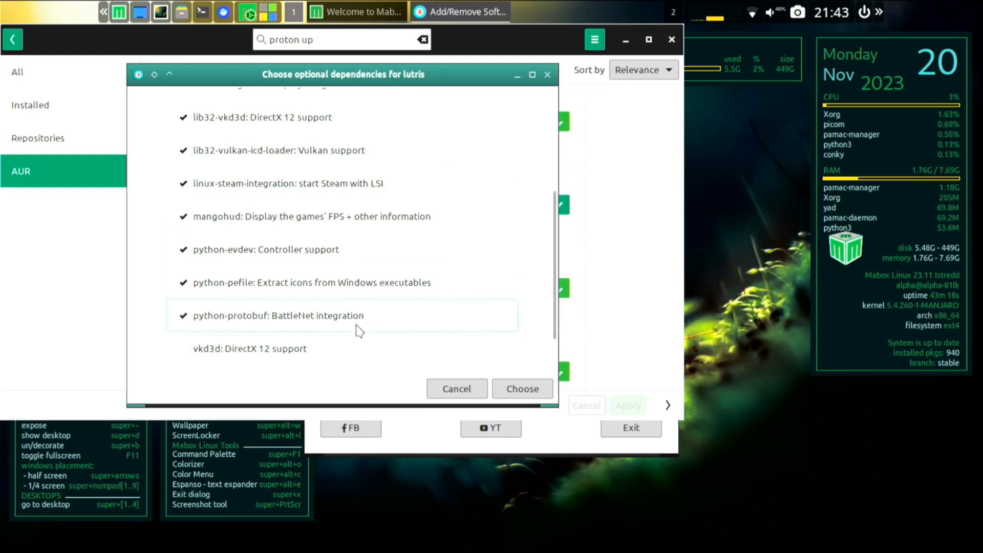
{"action": "left_click", "coordinate": [352, 350]}
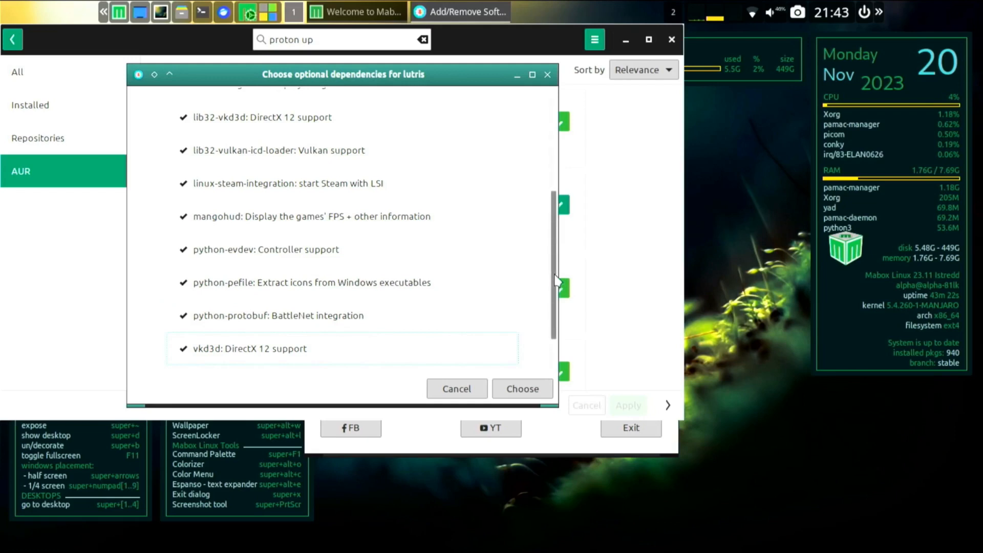
{"action": "scroll", "coordinate": [555, 279], "scroll_direction": "down", "scroll_amount": 2}
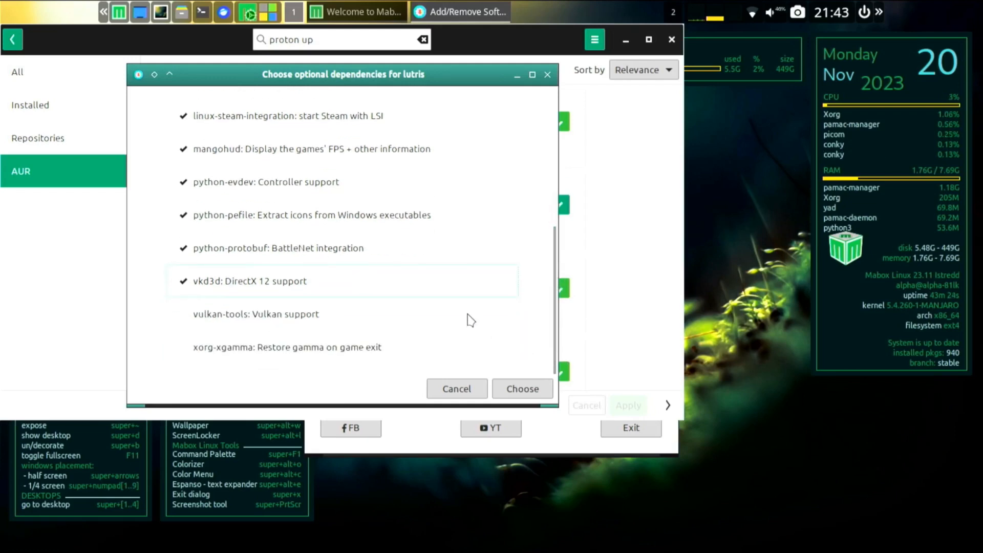
{"action": "left_click", "coordinate": [414, 348]}
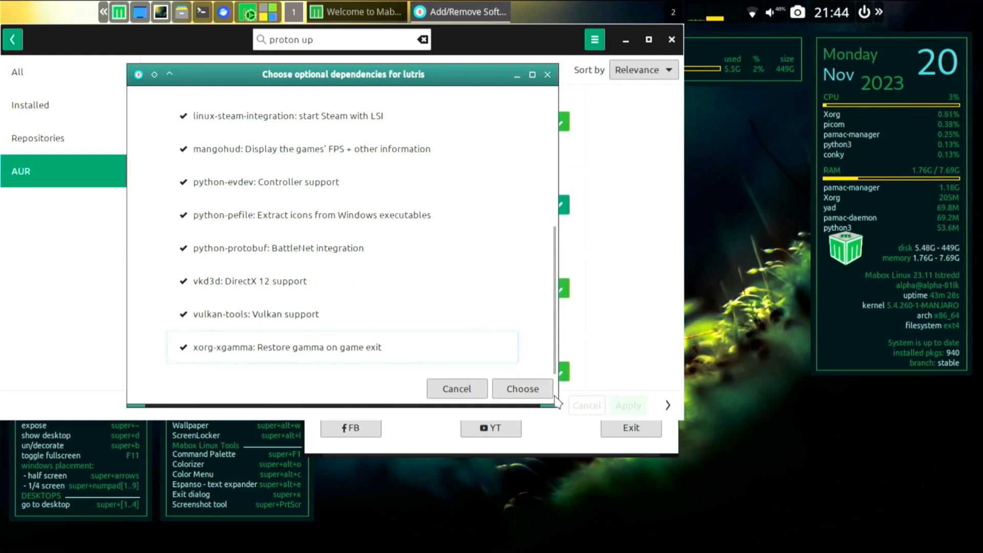
{"action": "left_click", "coordinate": [522, 389]}
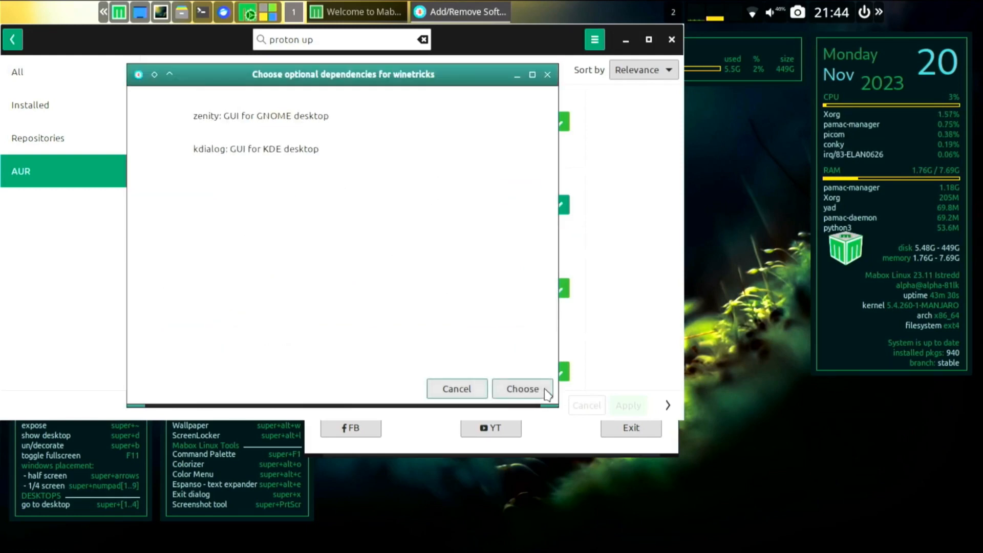
- Choose only zenity (GUI for GNOME desktop) as the optional dependency for winetricks, leaving kdialog unselected
{"action": "left_click", "coordinate": [281, 115]}
{"action": "left_click", "coordinate": [285, 158]}
{"action": "left_click", "coordinate": [287, 160]}
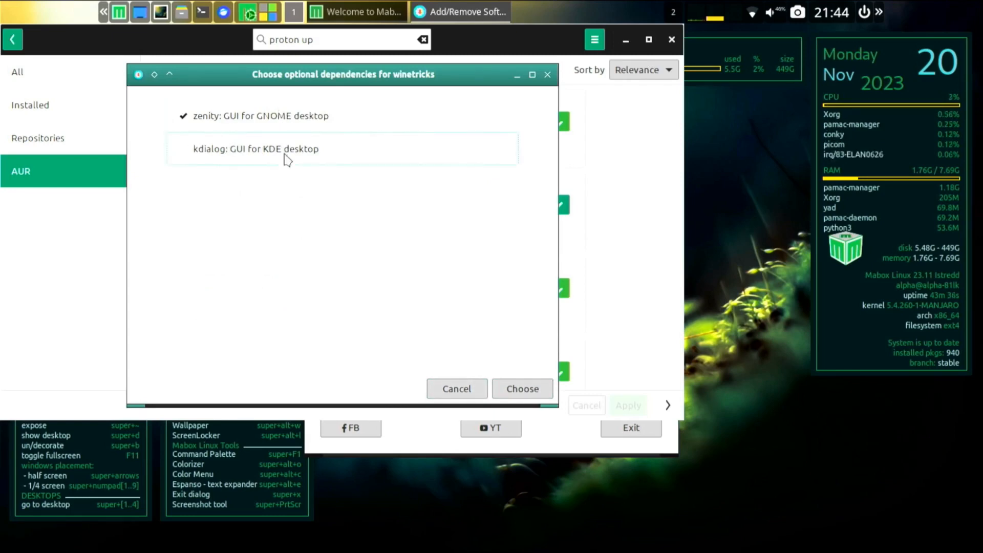
{"action": "left_click", "coordinate": [281, 118]}
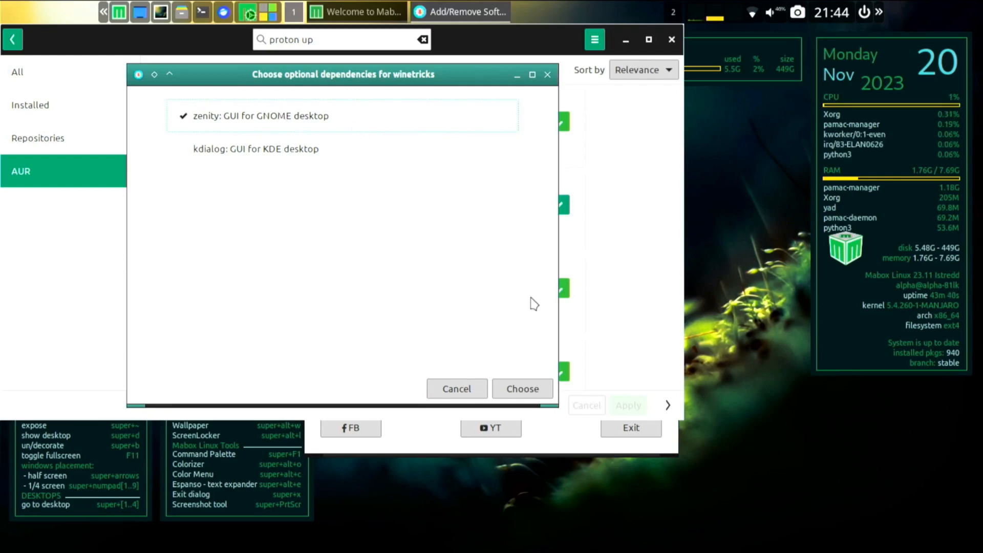
{"action": "left_click", "coordinate": [532, 390]}
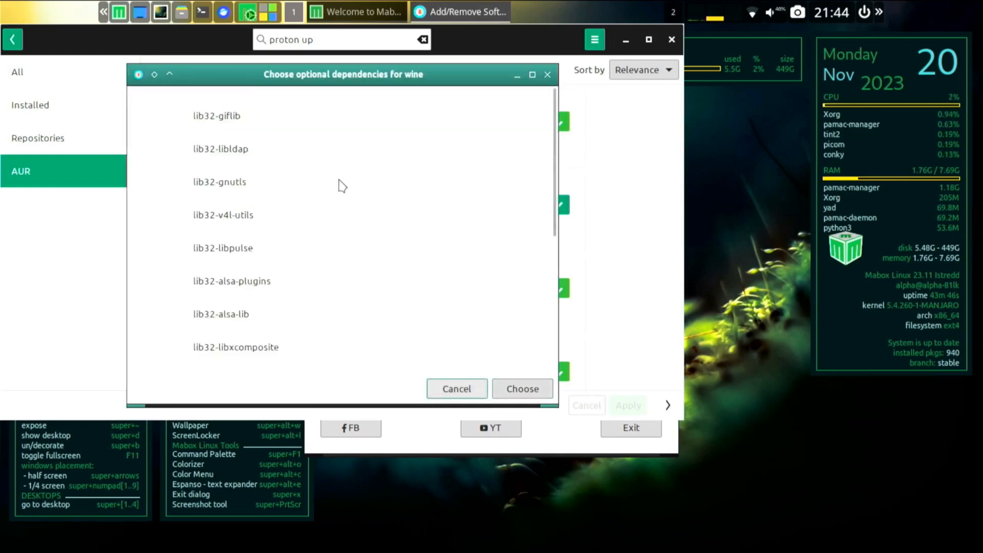
- Select the optional dependencies for wine from lib32-giflib through lib32-libxcomposite
{"action": "left_click", "coordinate": [251, 122]}
{"action": "left_click", "coordinate": [254, 175]}
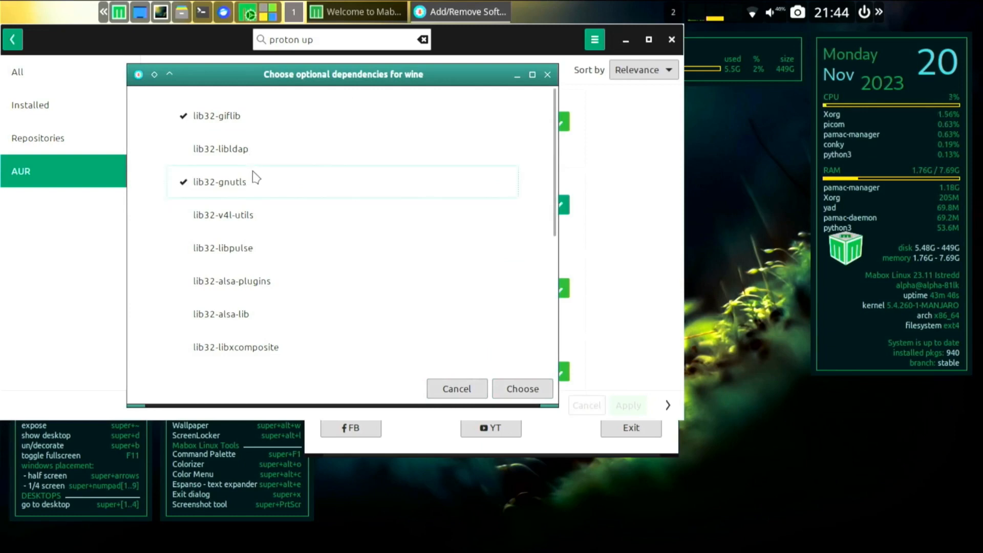
{"action": "left_click", "coordinate": [254, 230]}
{"action": "left_click", "coordinate": [239, 152]}
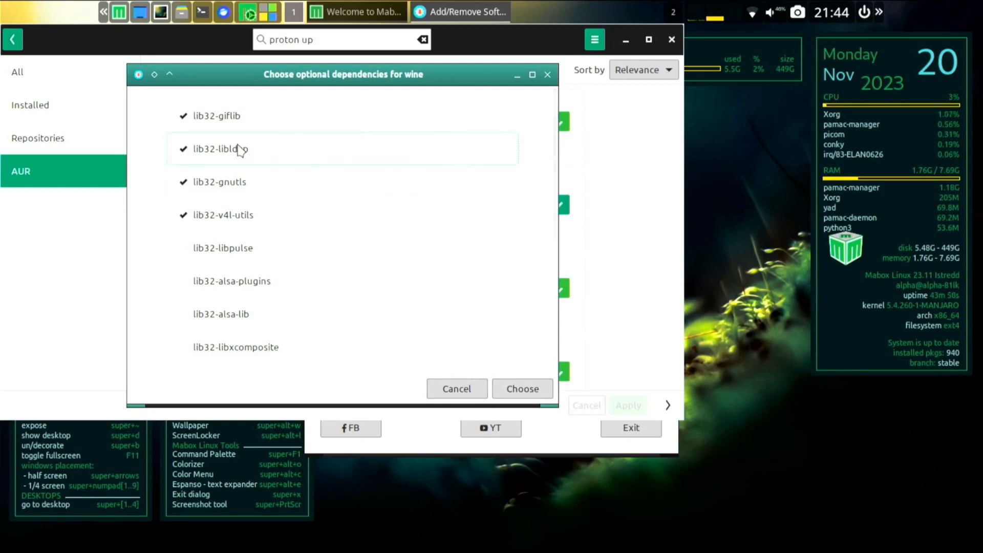
{"action": "left_click", "coordinate": [246, 253]}
{"action": "left_click", "coordinate": [254, 314]}
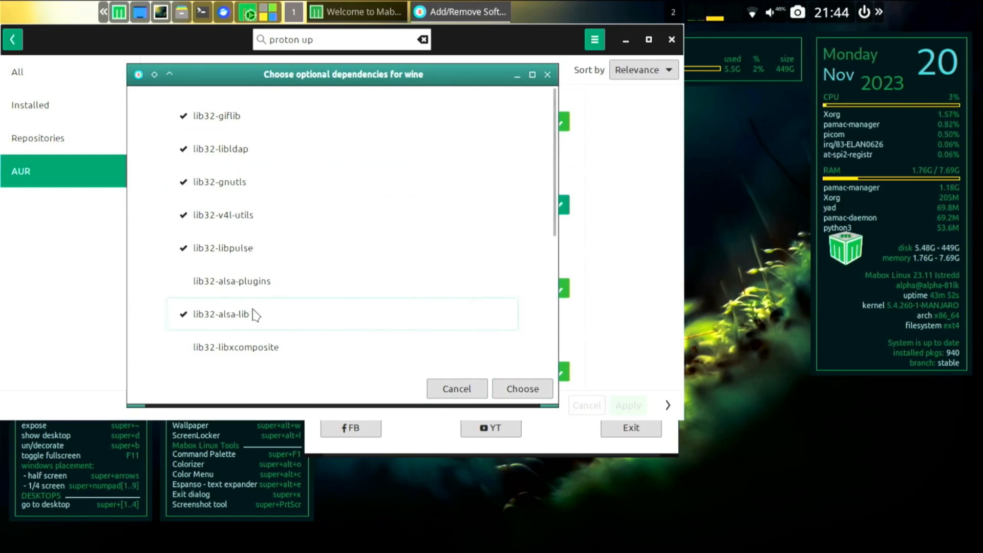
{"action": "left_click", "coordinate": [253, 286]}
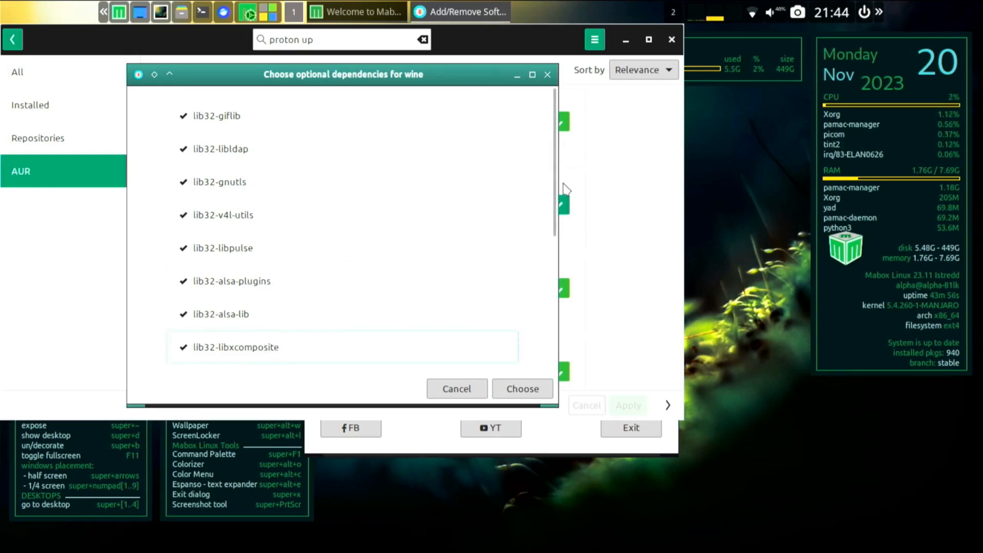
- Select the remaining optional dependencies for wine, from lib32-libxinerama through dosbox, and confirm the choice
{"action": "left_click_drag", "start_coordinate": [563, 190], "coordinate": [560, 279]}
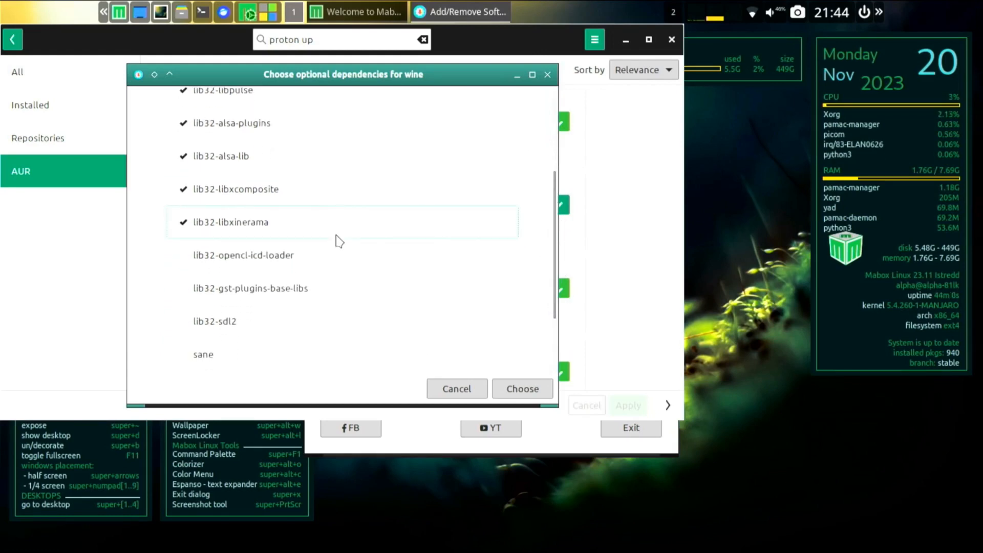
{"action": "left_click", "coordinate": [327, 260]}
{"action": "left_click", "coordinate": [331, 306]}
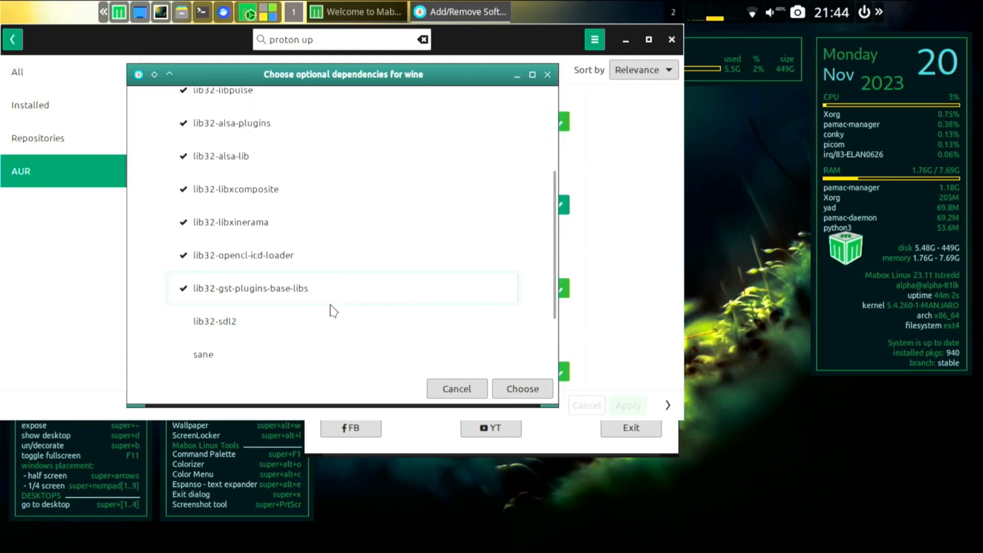
{"action": "left_click", "coordinate": [318, 333]}
{"action": "left_click", "coordinate": [318, 365]}
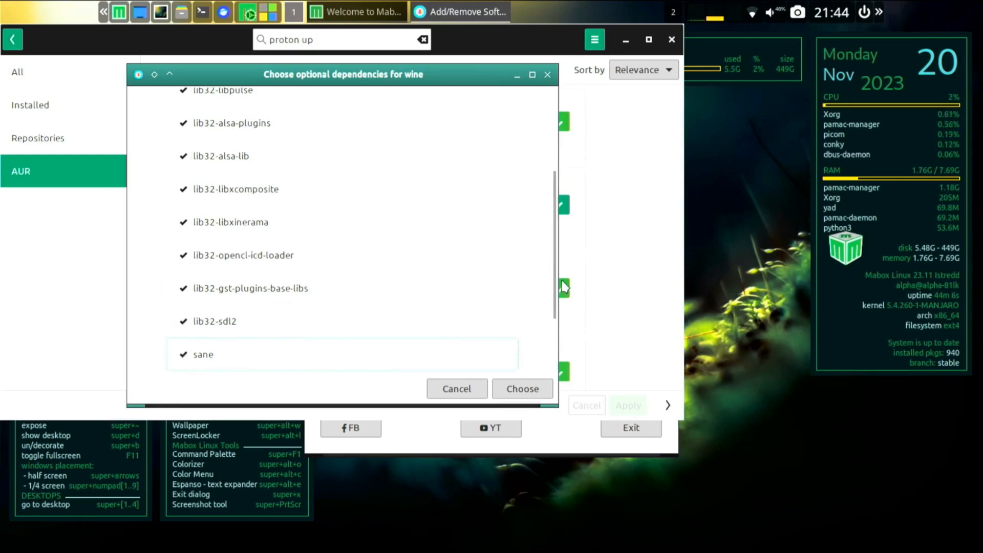
{"action": "scroll", "coordinate": [557, 328], "scroll_direction": "down", "scroll_amount": 3}
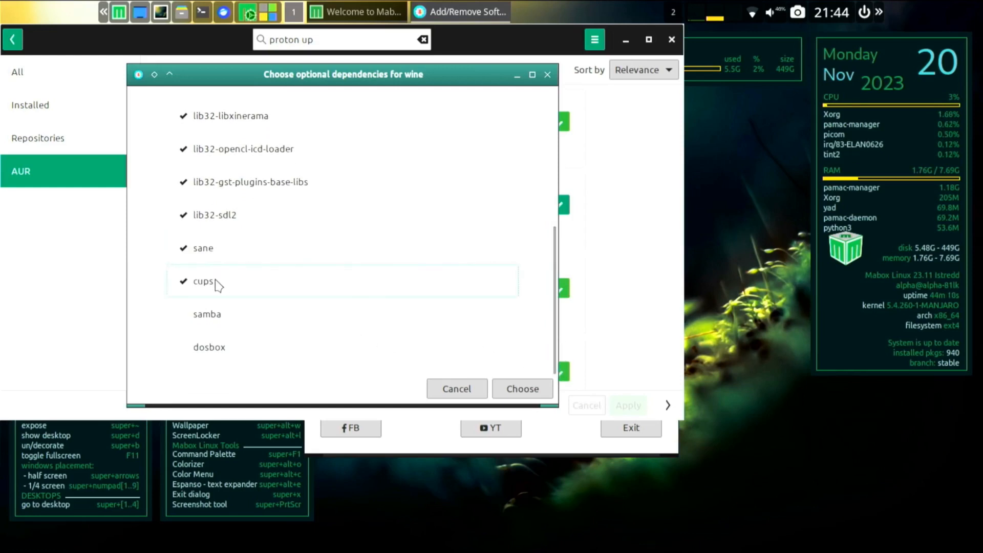
{"action": "left_click", "coordinate": [219, 318]}
{"action": "left_click", "coordinate": [222, 344]}
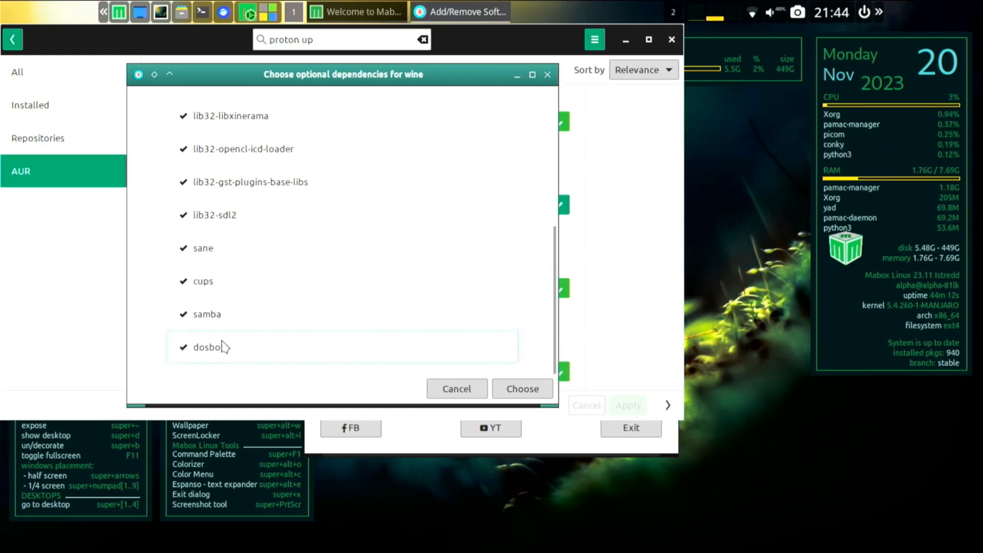
{"action": "left_click", "coordinate": [525, 389]}
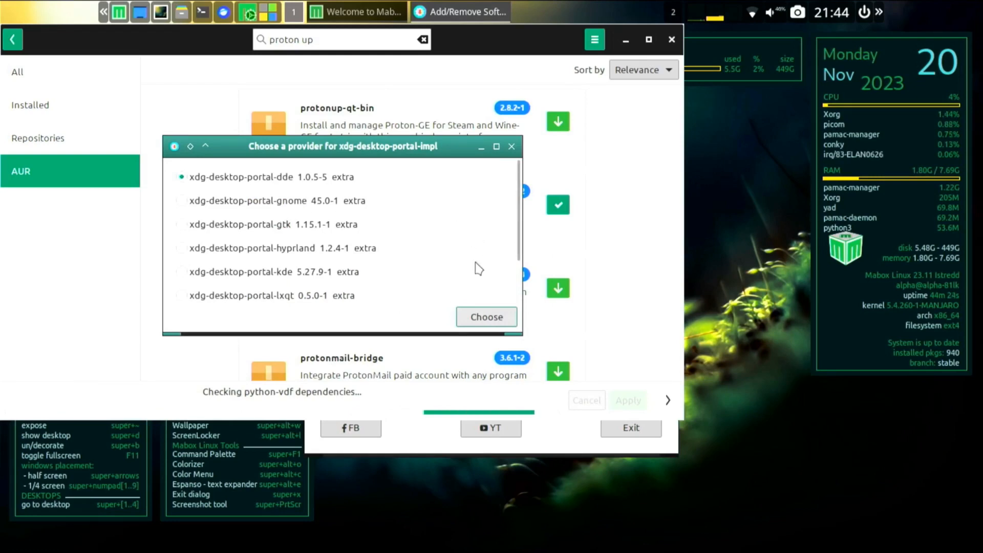
- Accept xdg-desktop-portal-dde as the xdg-desktop-portal-impl provider and choose lib32-nvidia-470xx-utils as the lib32-vulkan-driver provider
{"action": "left_click", "coordinate": [486, 317]}
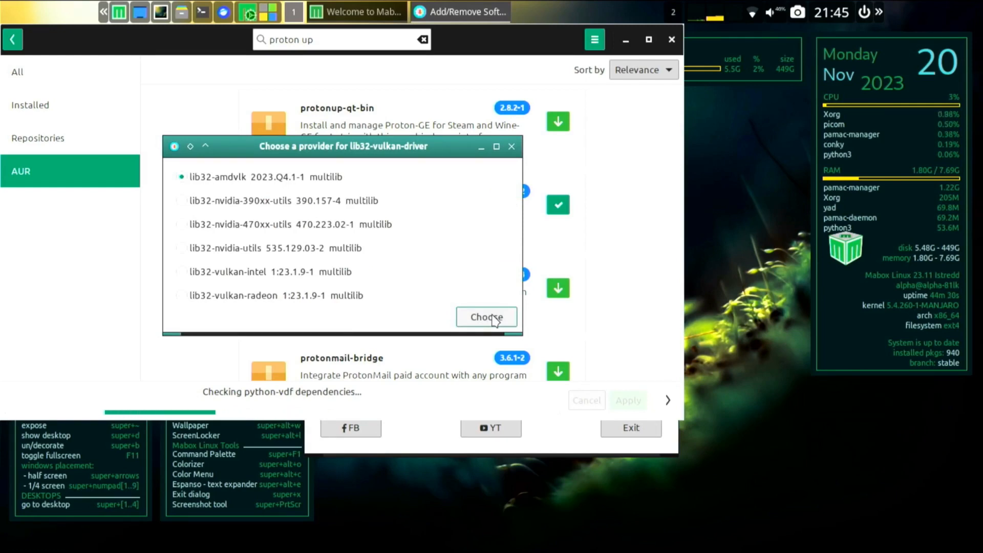
{"action": "left_click", "coordinate": [354, 201]}
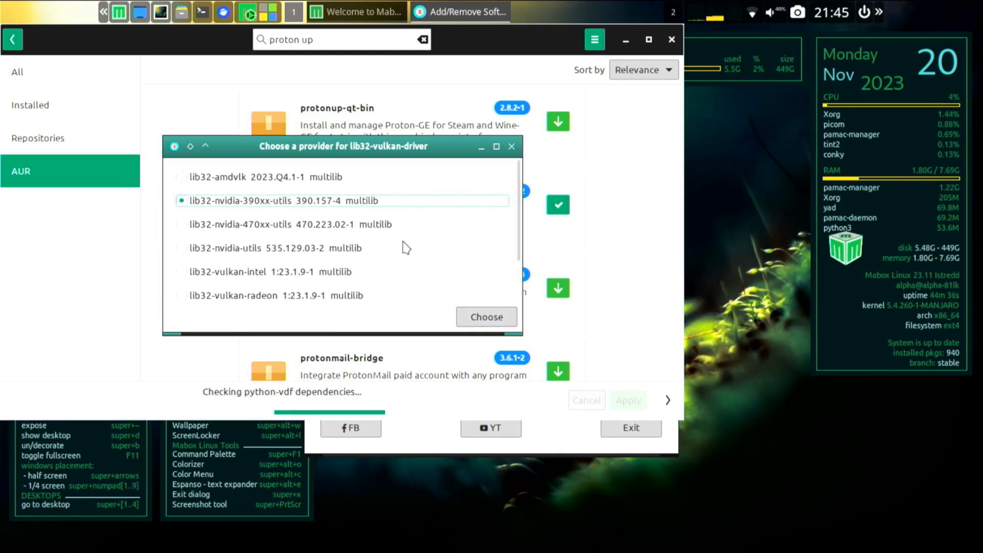
{"action": "left_click", "coordinate": [376, 226]}
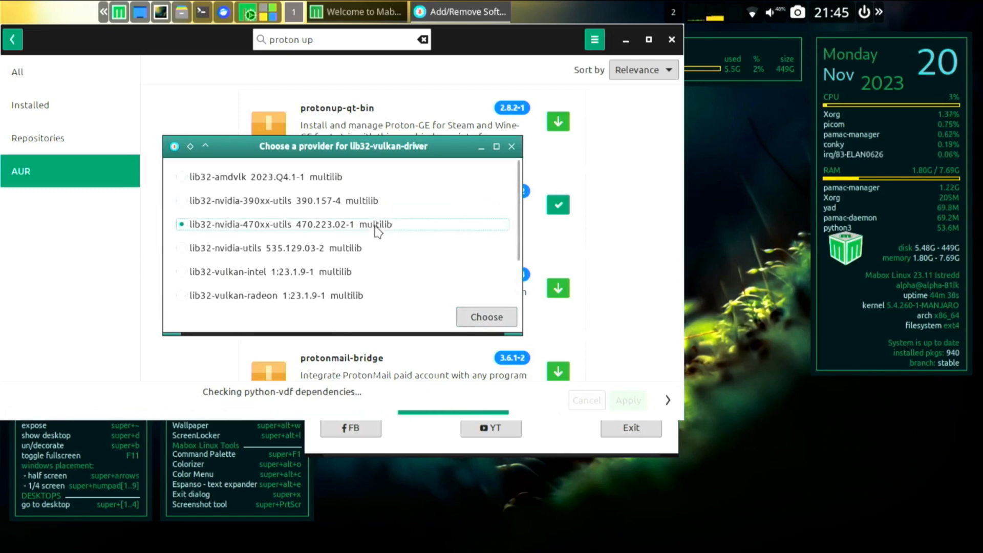
{"action": "left_click", "coordinate": [368, 204]}
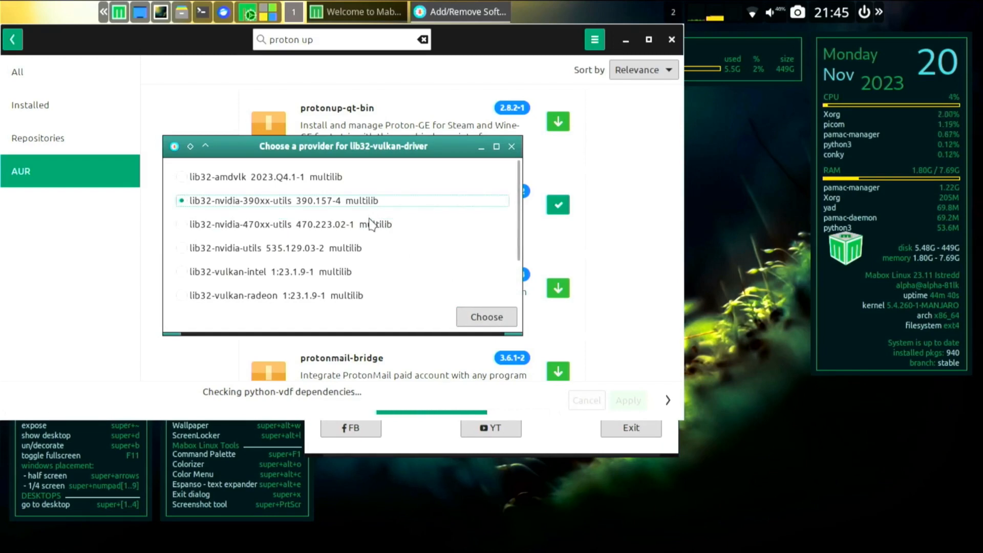
{"action": "left_click", "coordinate": [372, 228]}
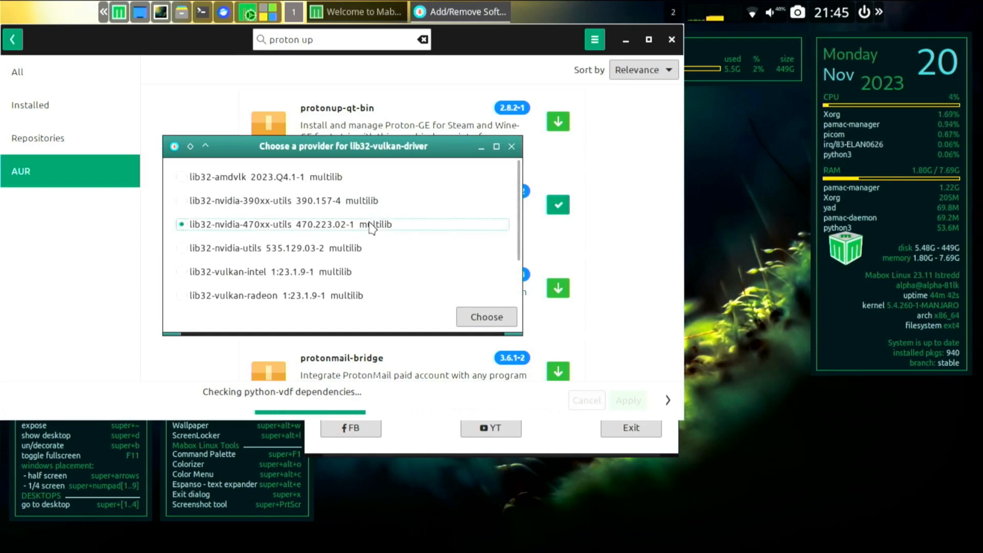
{"action": "left_click", "coordinate": [487, 317]}
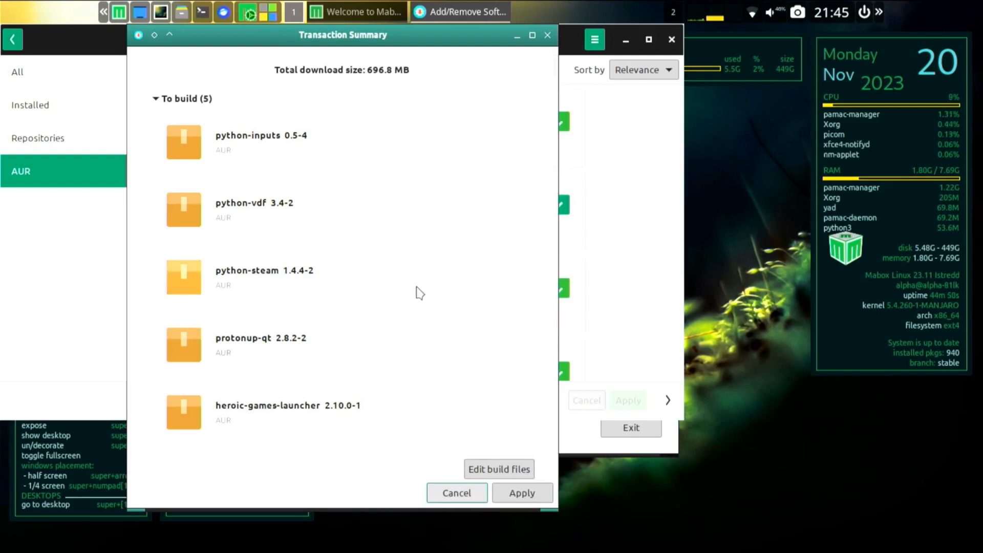
- Review the packages to build in the transaction summary, apply the transaction and show its detailed log
{"action": "left_click", "coordinate": [189, 141]}
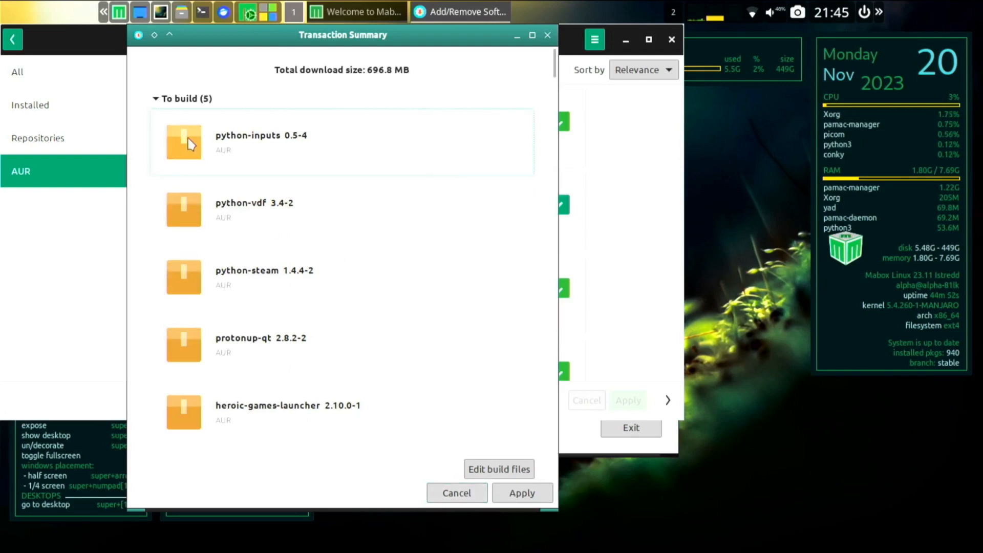
{"action": "left_click", "coordinate": [188, 217]}
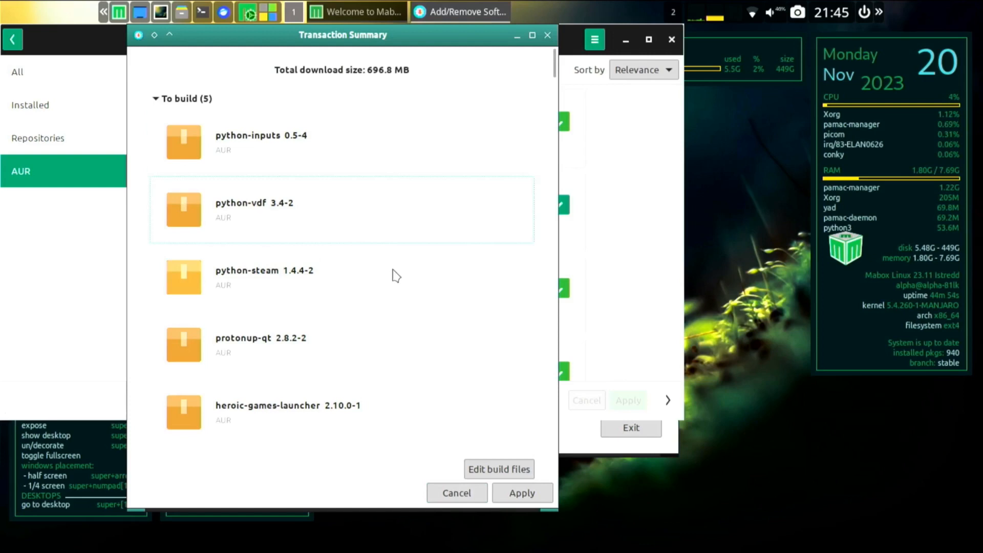
{"action": "left_click", "coordinate": [539, 495]}
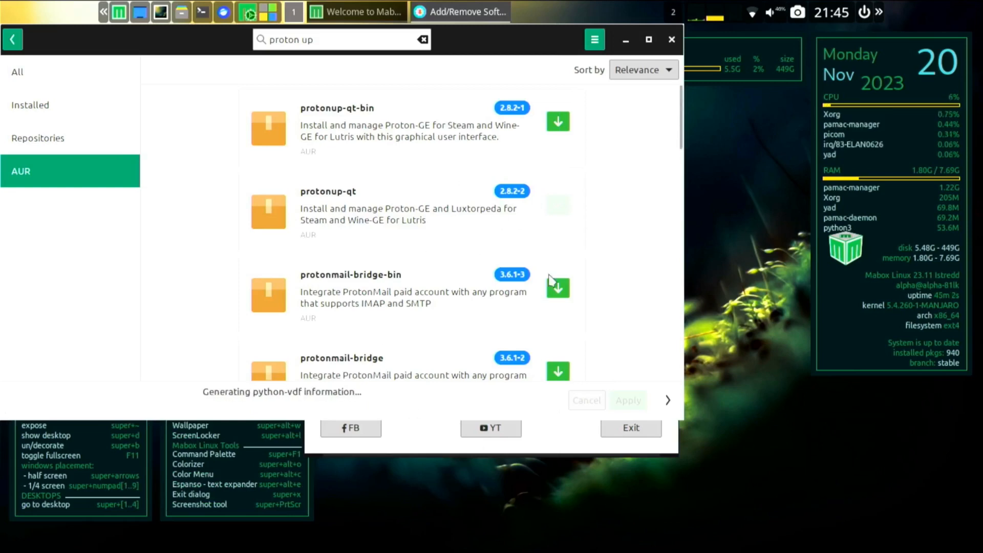
{"action": "left_click", "coordinate": [666, 400]}
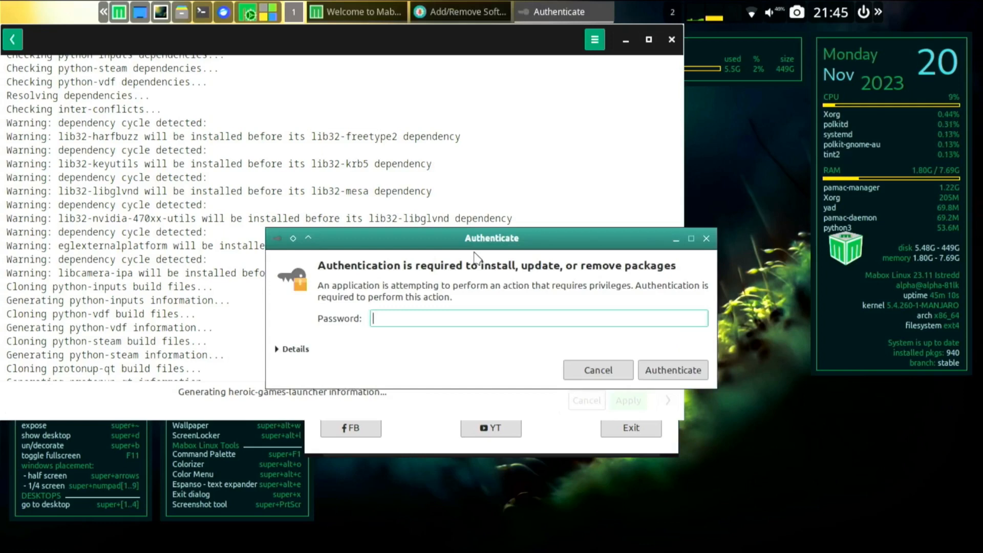
- Enter the account password to authorize the package installation
{"action": "type", "text": "•"}
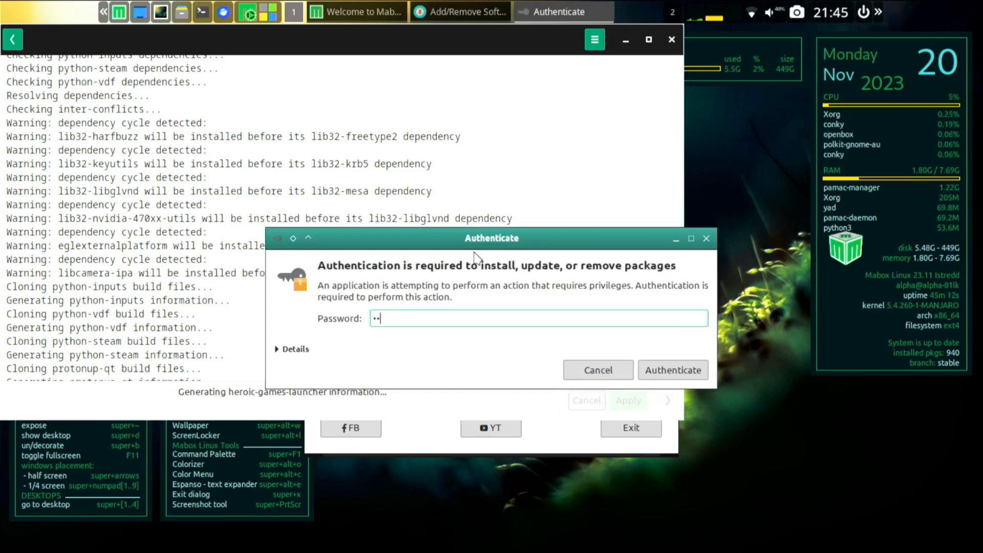
{"action": "type", "text": "••••"}
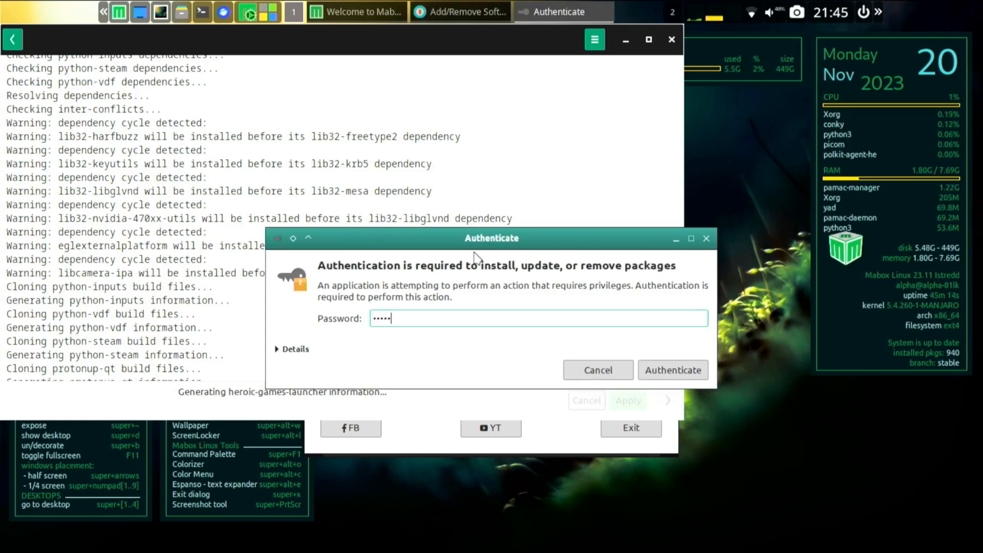
{"action": "key", "text": "Return"}
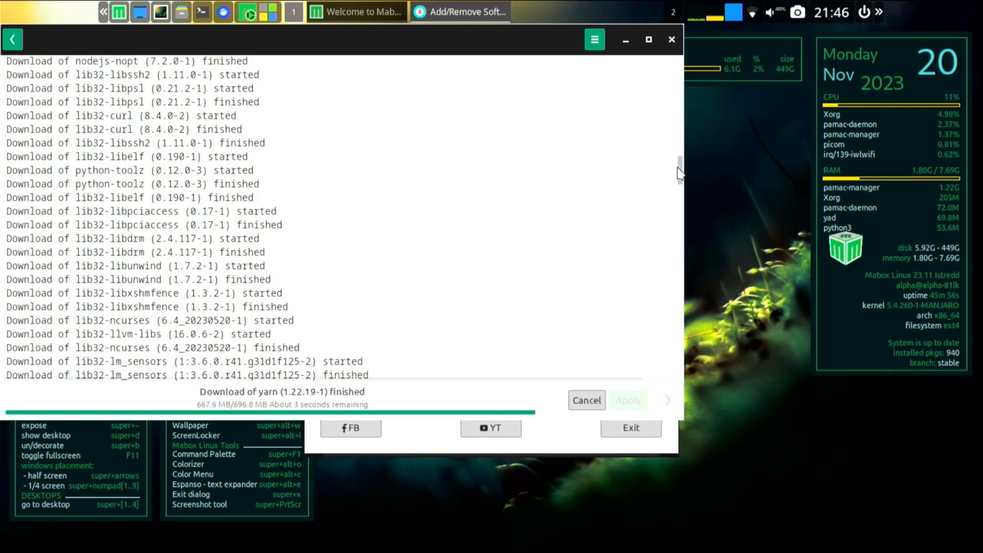
- Check the end of the download log, cancel the running transaction and close the package manager
{"action": "left_click_drag", "start_coordinate": [678, 176], "coordinate": [659, 407]}
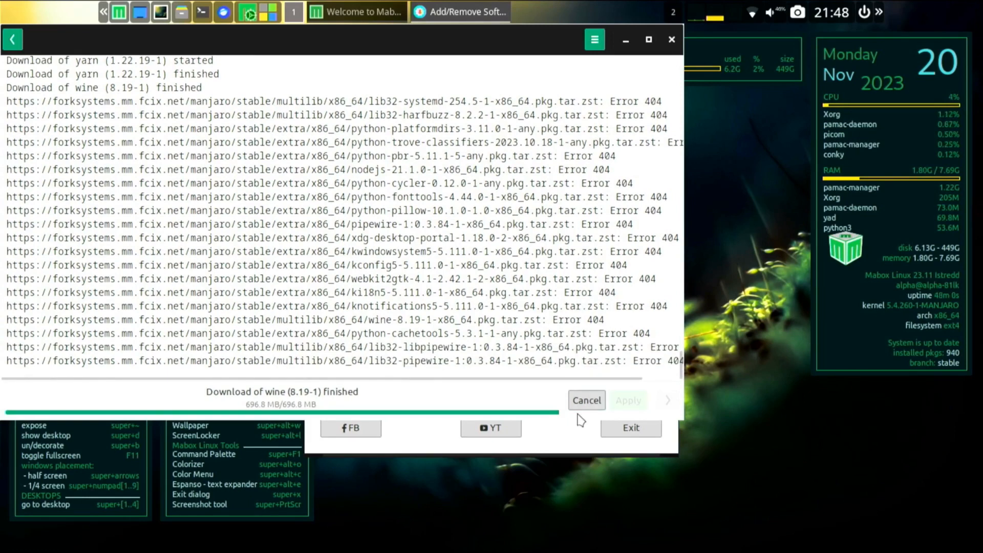
{"action": "left_click", "coordinate": [587, 401]}
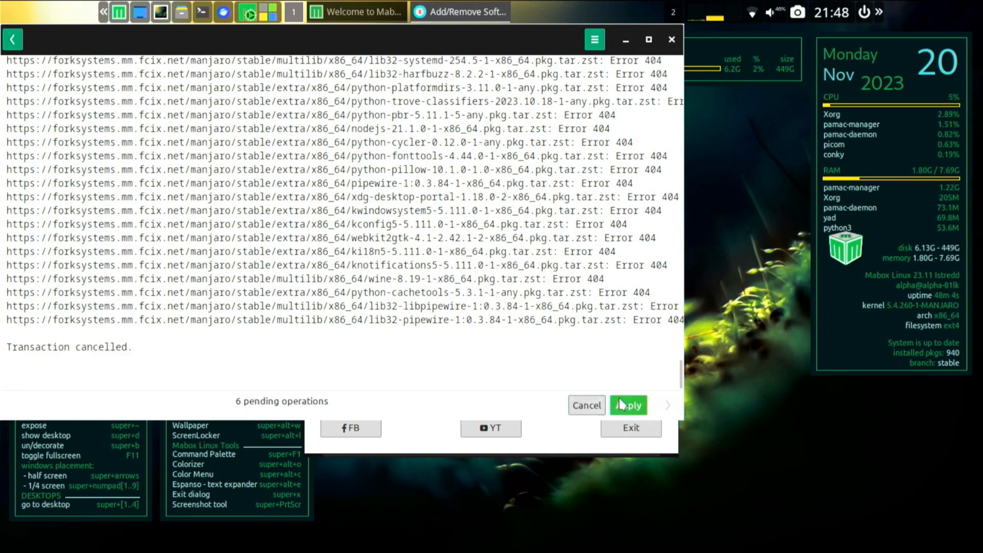
{"action": "left_click", "coordinate": [673, 39]}
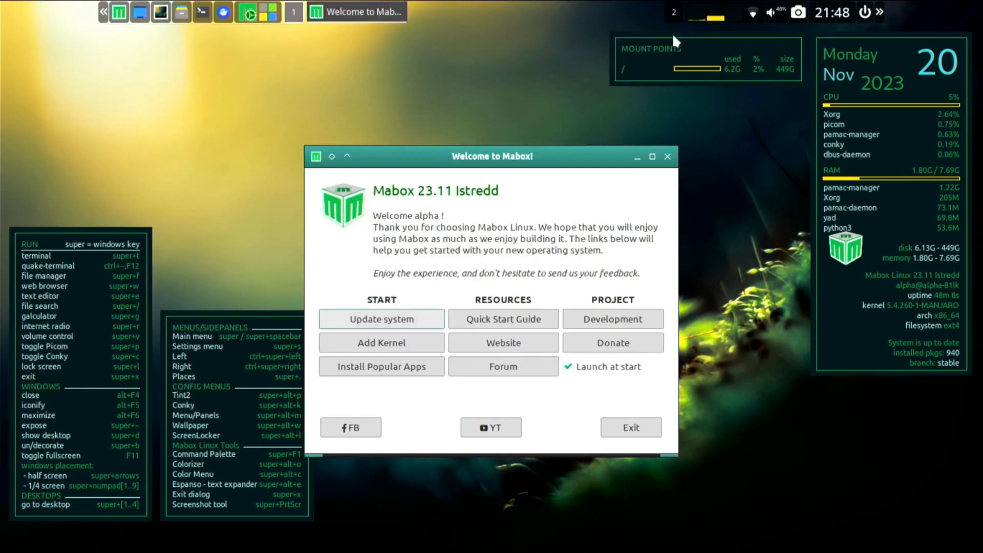